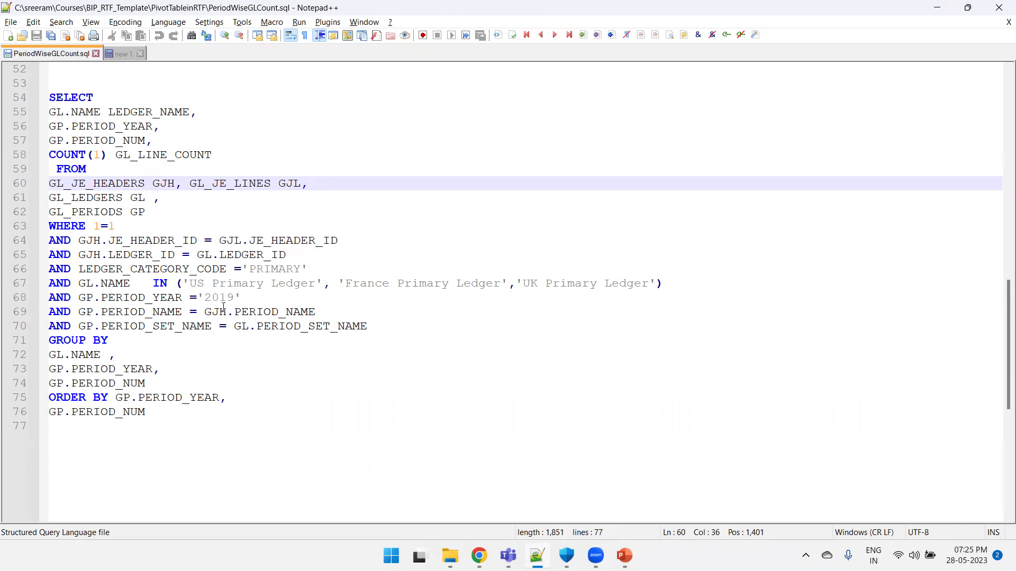
Select the ledger line-count query from SELECT on line 54 through the final ORDER BY line
drag(172, 415, 45, 98)
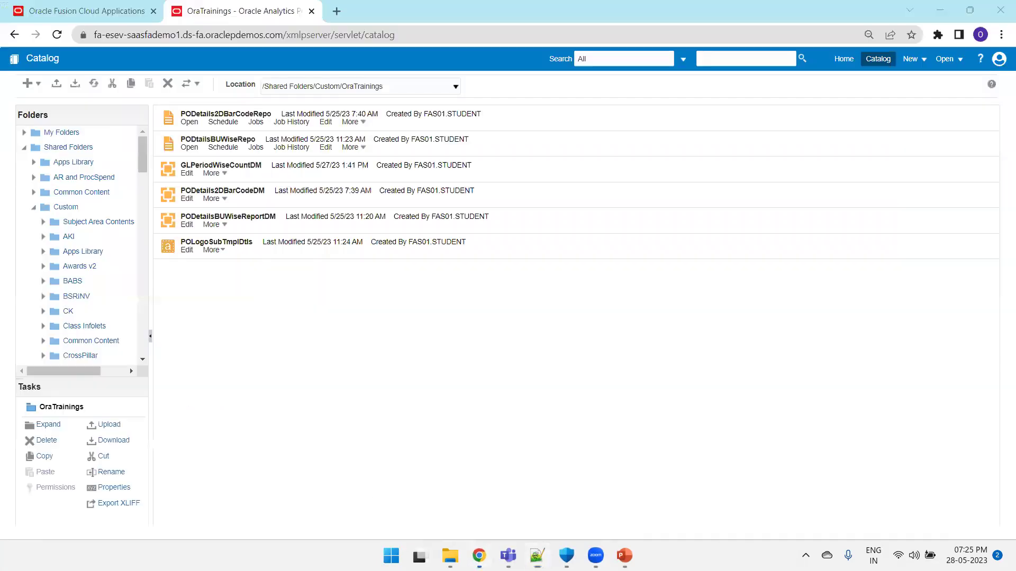
Start a new data model from the Analytics Publisher catalog
key(alt+Tab)
click(909, 60)
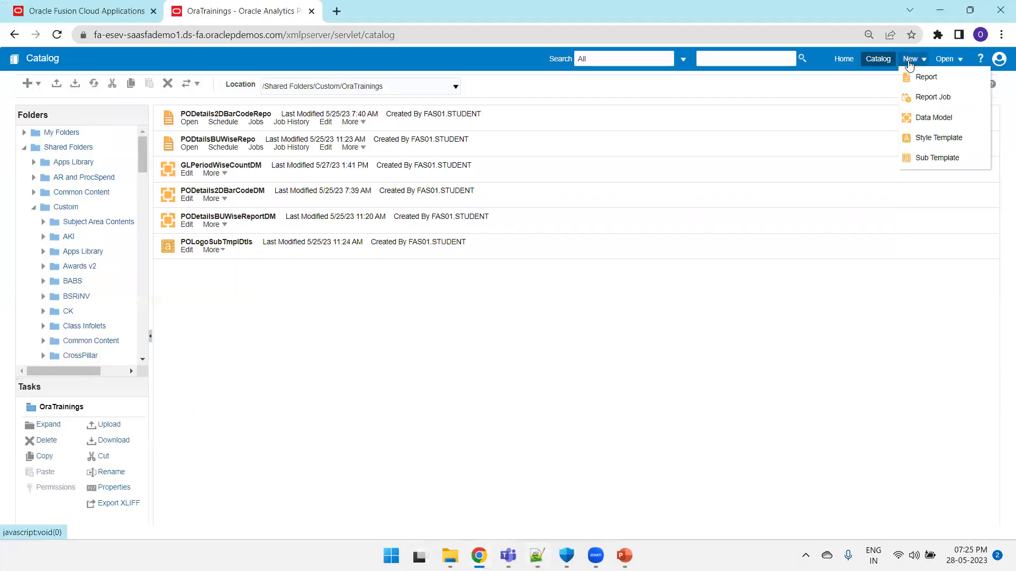
click(938, 125)
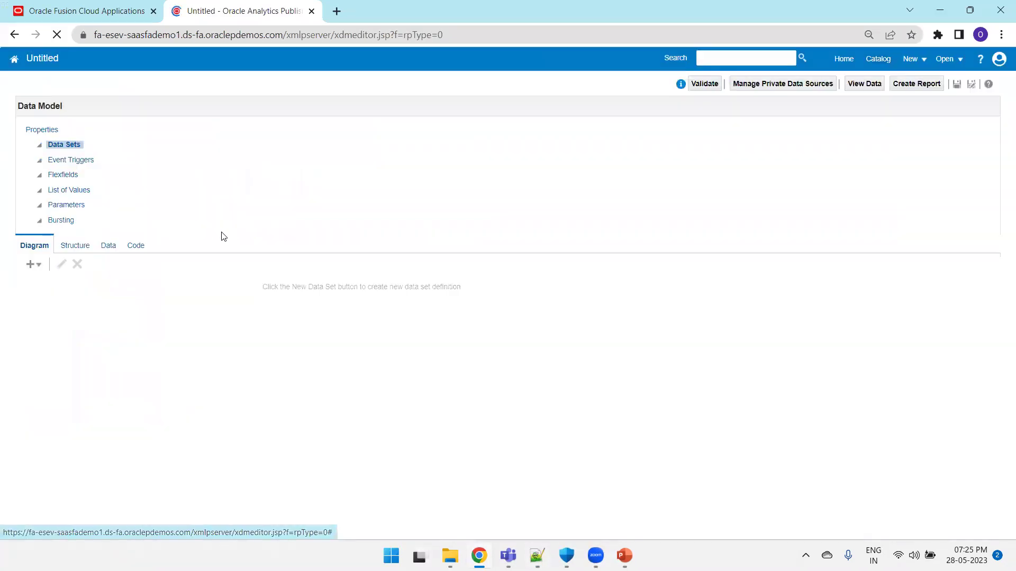
Add SQL query data set G_GL_LINES_CNT on ApplicationDB_FSCM containing the pasted ledger query
click(171, 126)
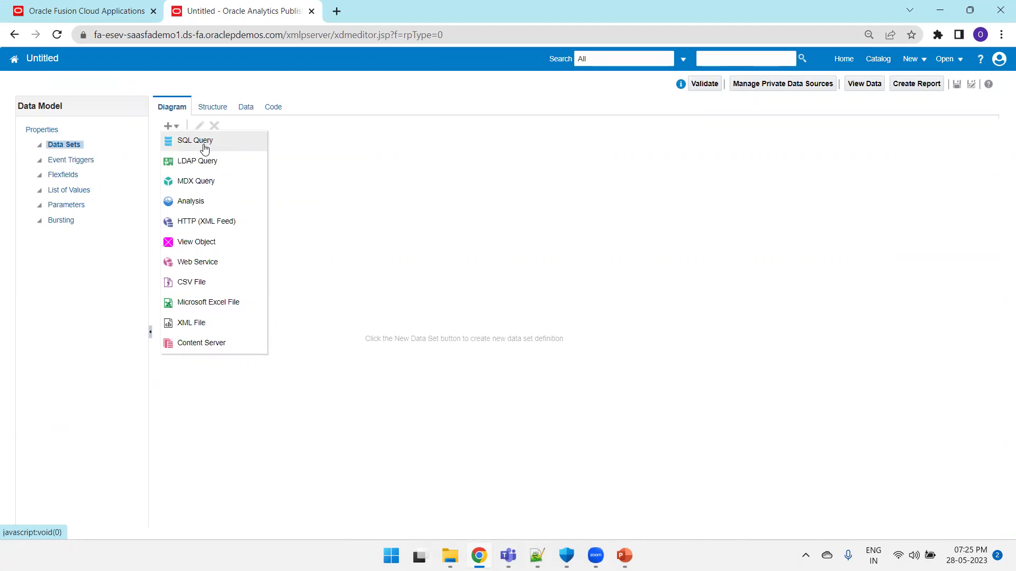
click(205, 149)
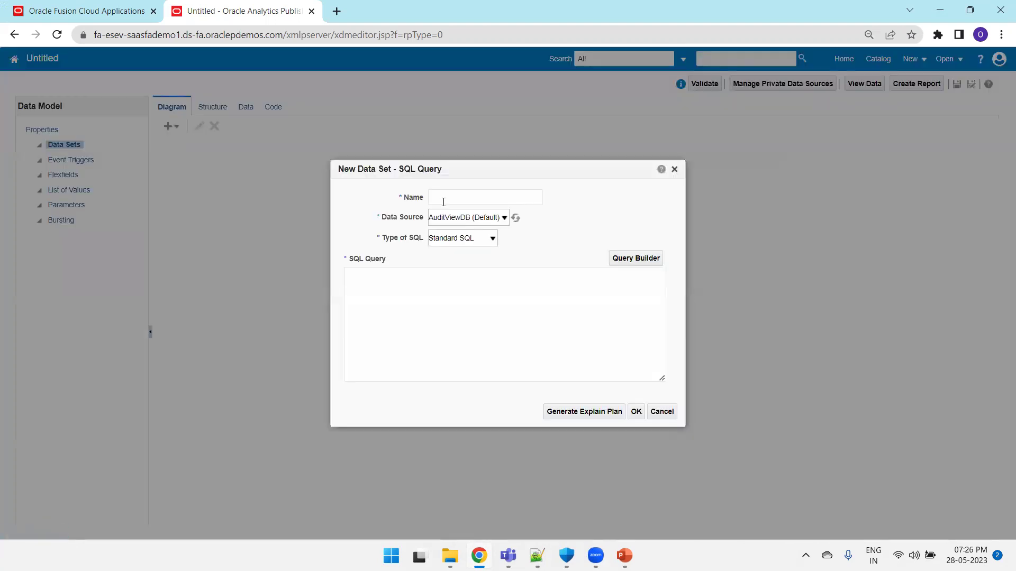
click(445, 200)
text(G_)
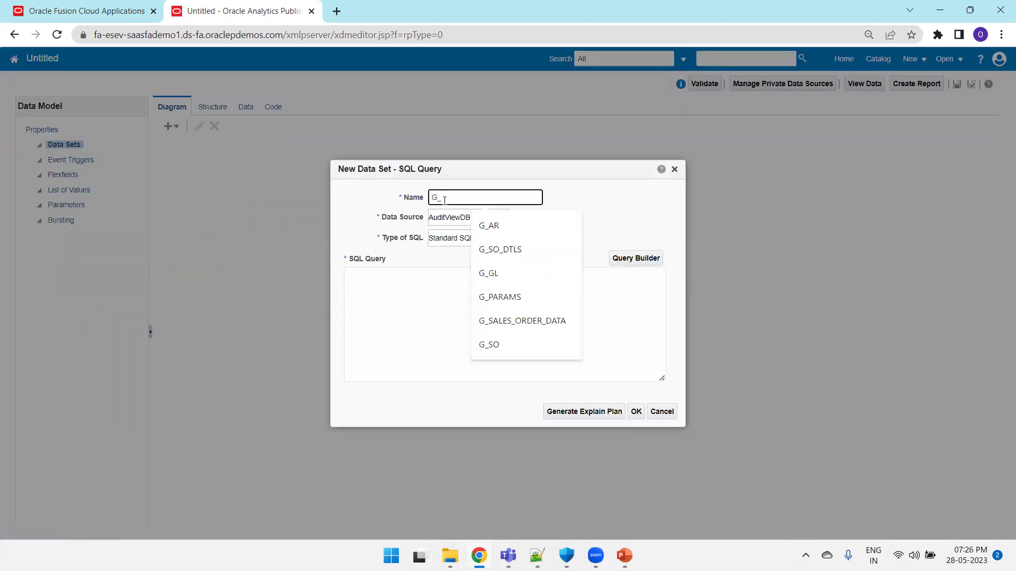
text(GL_LINES_CNT)
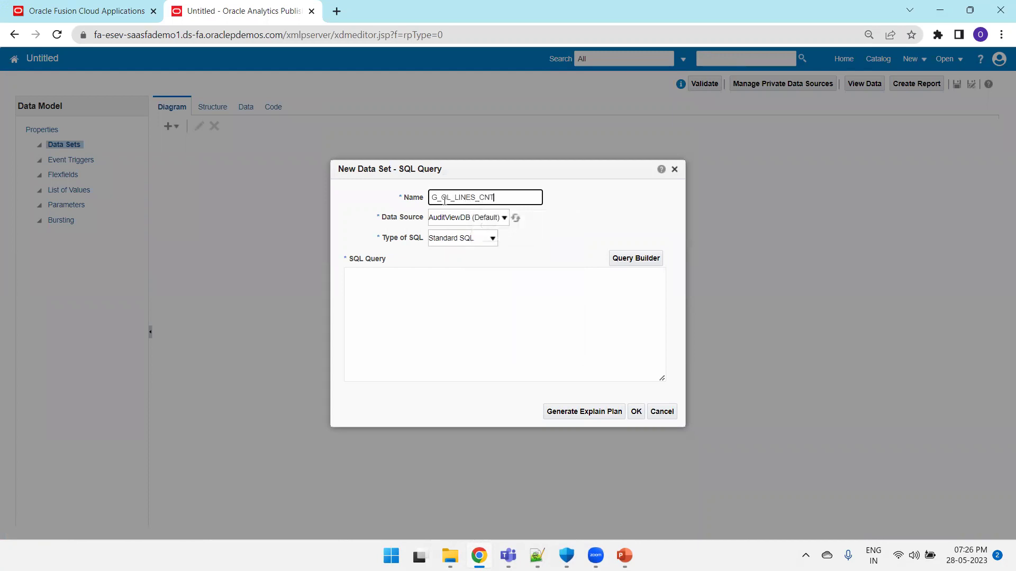
key(Tab)
key(Down)
click(488, 327)
key(ctrl+v)
click(636, 412)
Save the data model as GLJELinesPeriodWiseCountDM under Shared Folders > Custom > OraTrainings
click(957, 83)
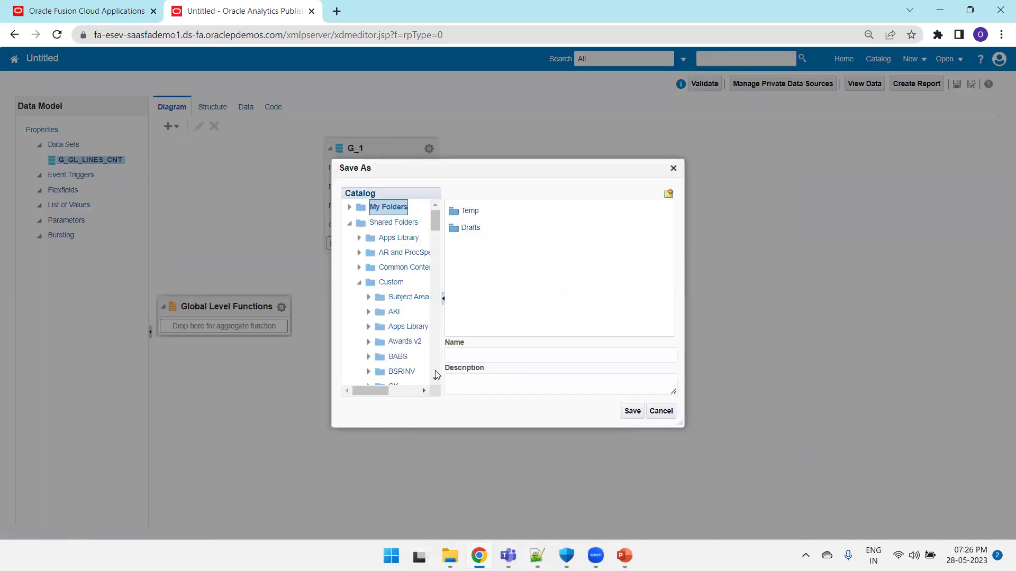
scroll(437, 377, down, 5)
scroll(437, 377, down, 10)
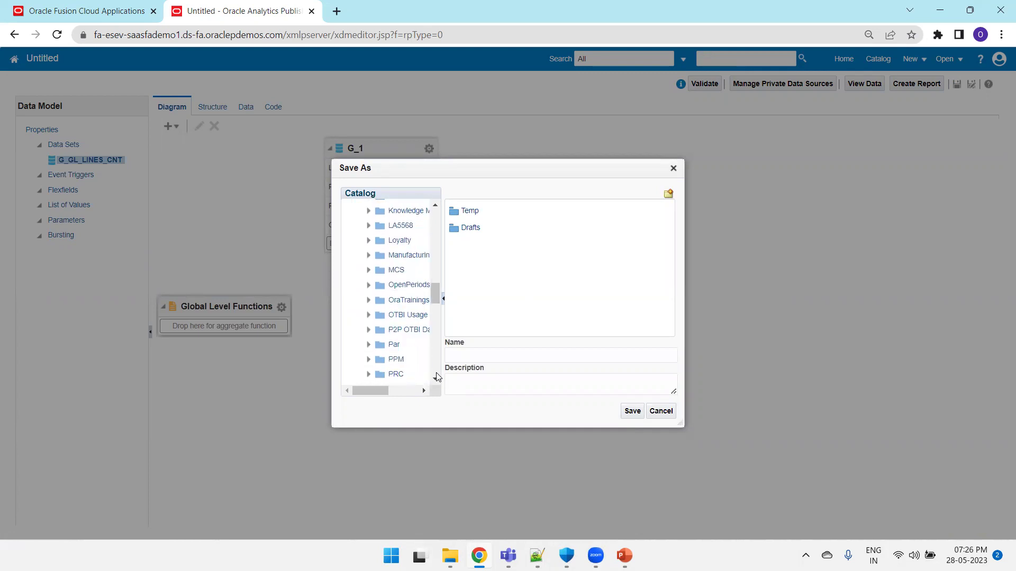
click(405, 302)
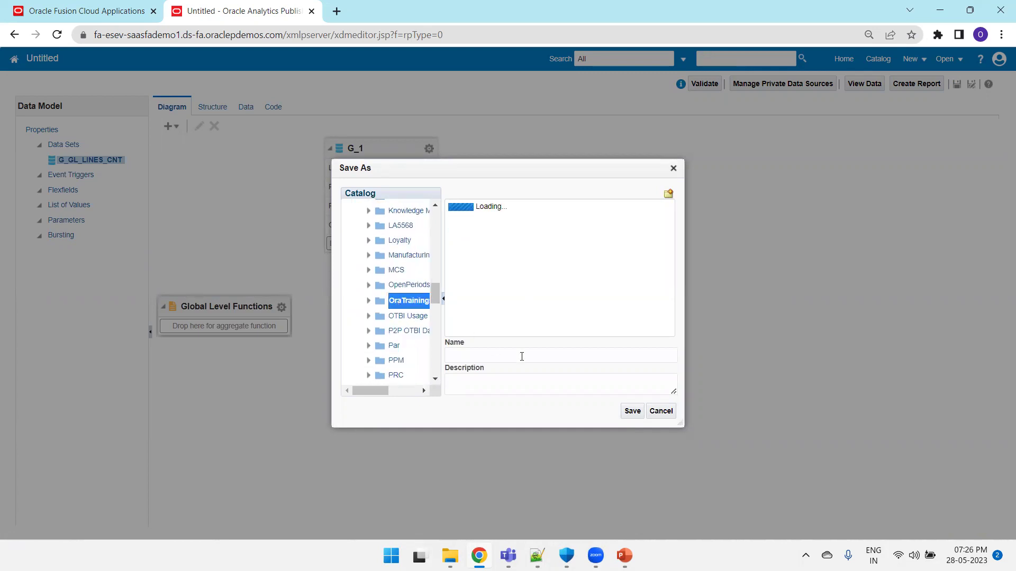
click(505, 358)
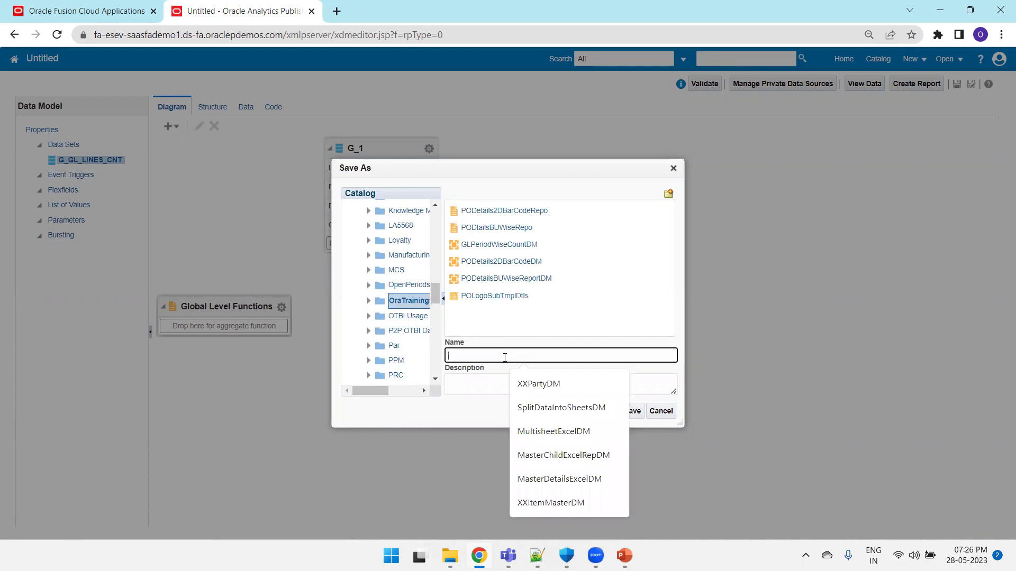
text(GL)
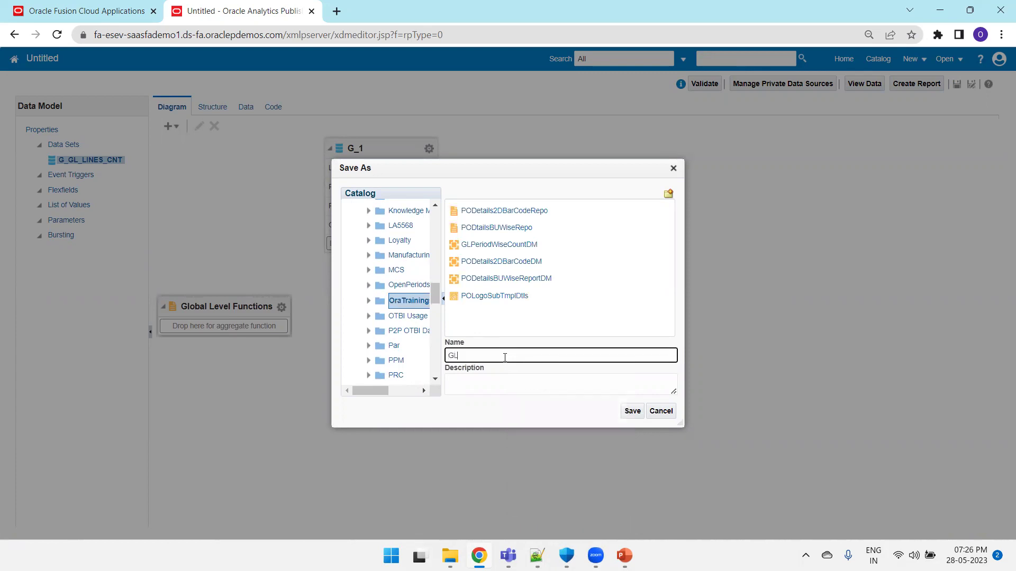
key(BackSpace)
key(BackSpace)
text(GL)
text(PeriodWiseCount)
key(BackSpace)
key(BackSpace)
key(BackSpace)
key(BackSpace)
key(BackSpace)
key(BackSpace)
key(BackSpace)
key(BackSpace)
key(BackSpace)
key(BackSpace)
key(BackSpace)
key(BackSpace)
key(BackSpace)
key(BackSpace)
key(BackSpace)
text(_ELinesPeriodWiseCountDM)
click(633, 411)
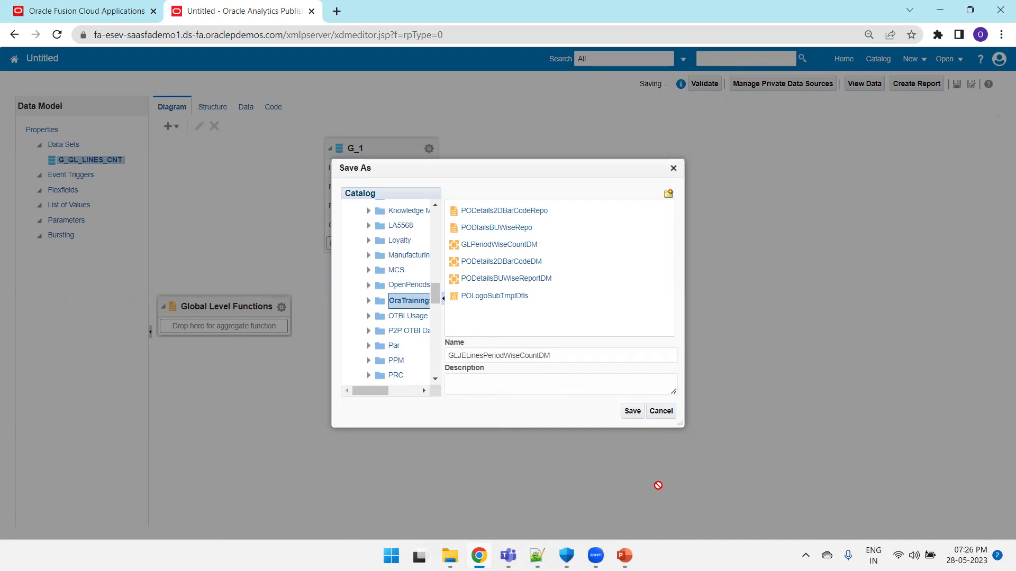
In Notepad++, highlight the GL_JE_HEADERS and GL_JE_LINES table names in the query
click(537, 555)
click(170, 204)
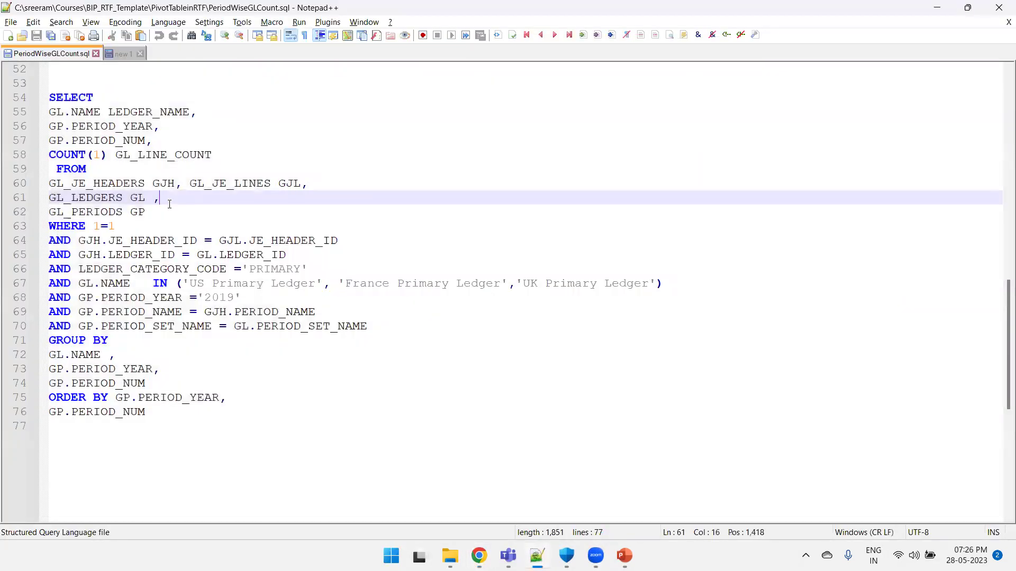
double_click(106, 184)
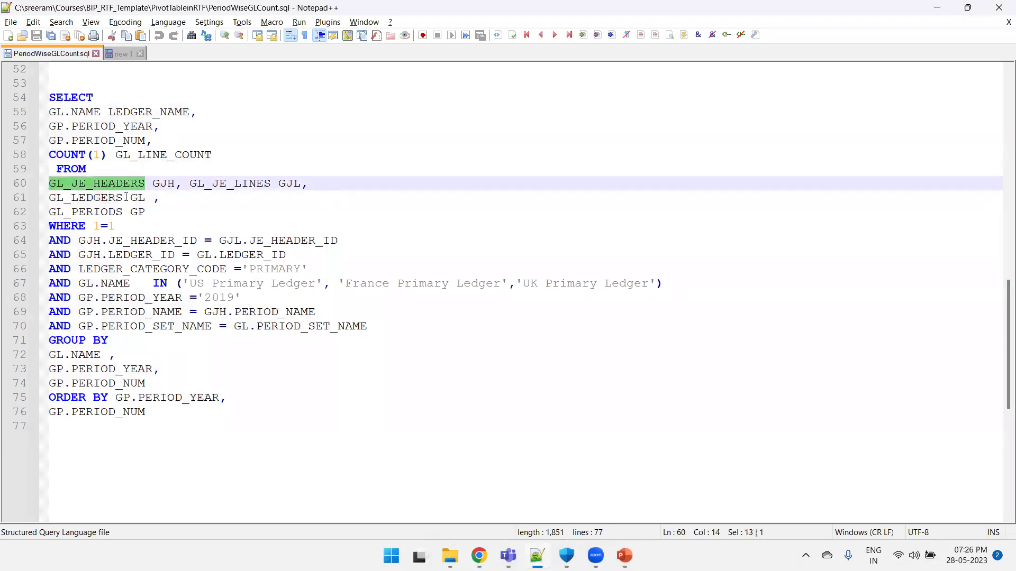
double_click(236, 183)
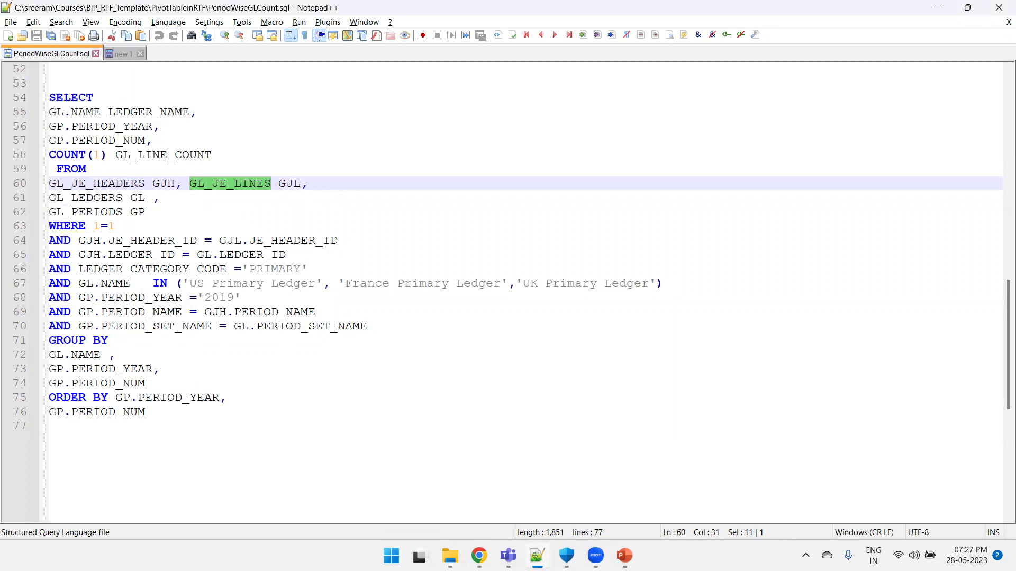
Preview the data model's query results in Table View
click(479, 556)
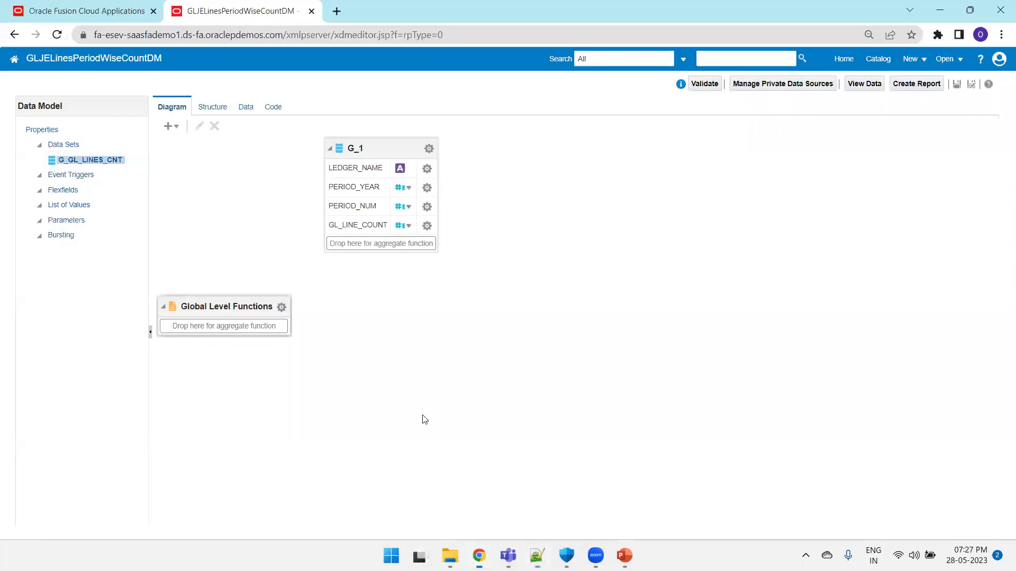
click(246, 108)
click(229, 134)
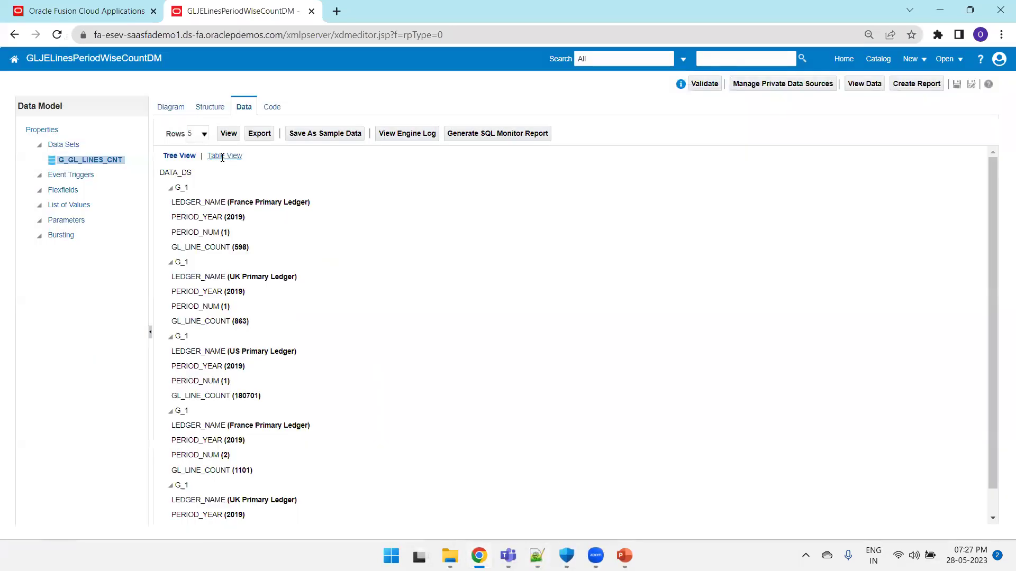
click(221, 156)
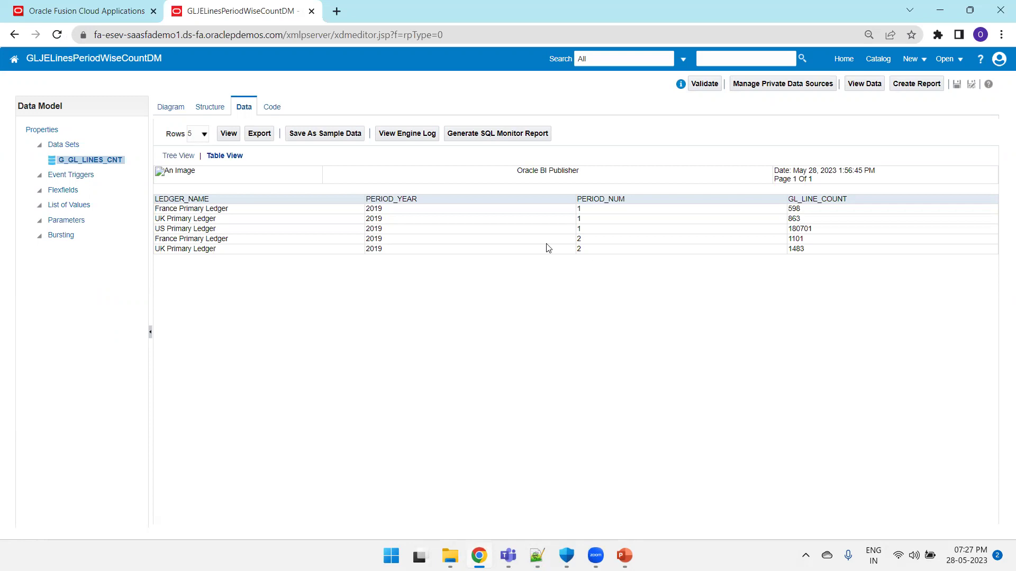
Refresh the preview with 200 rows and export the data as GLJELinesPeriodWiseCountDM.xml
click(201, 134)
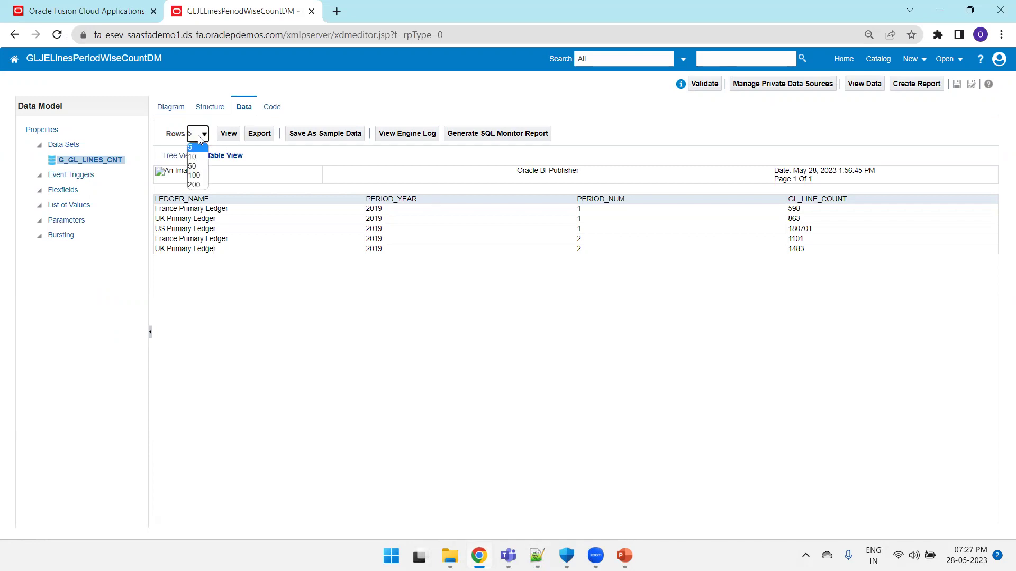
click(193, 184)
click(229, 136)
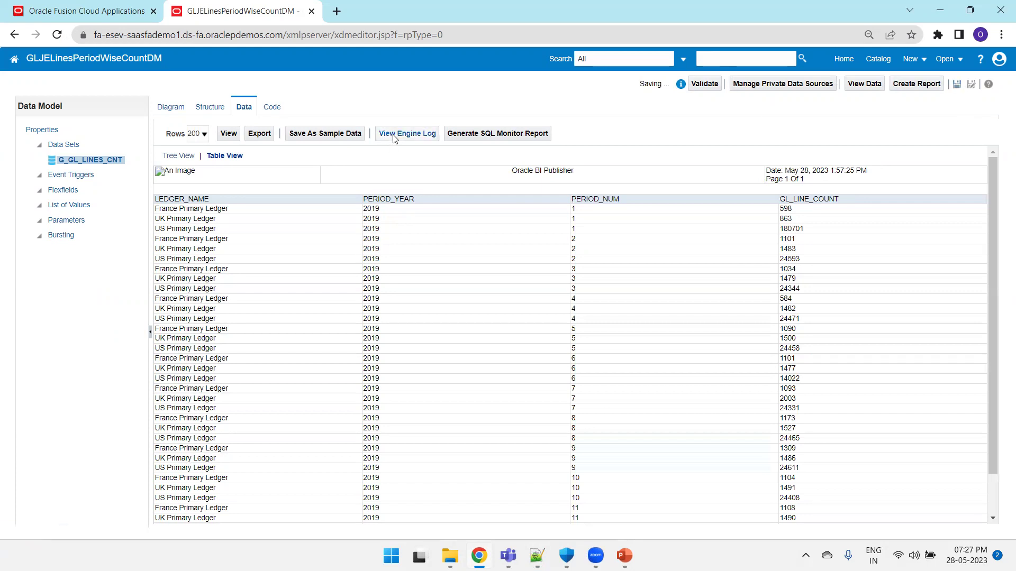
click(260, 133)
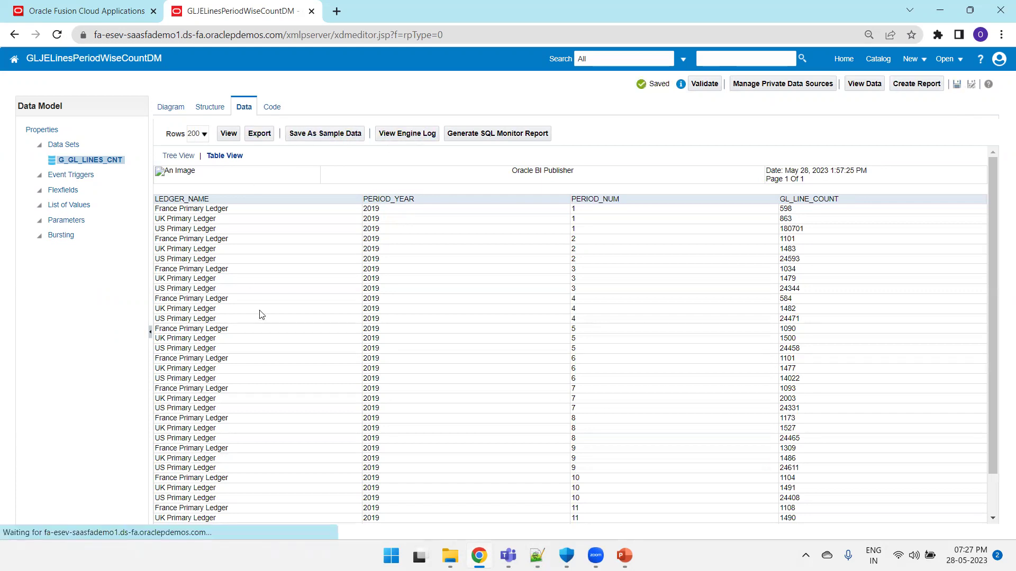
Show the downloaded XML file in the PivotTableinRTF folder in File Explorer
key(ctrl+j)
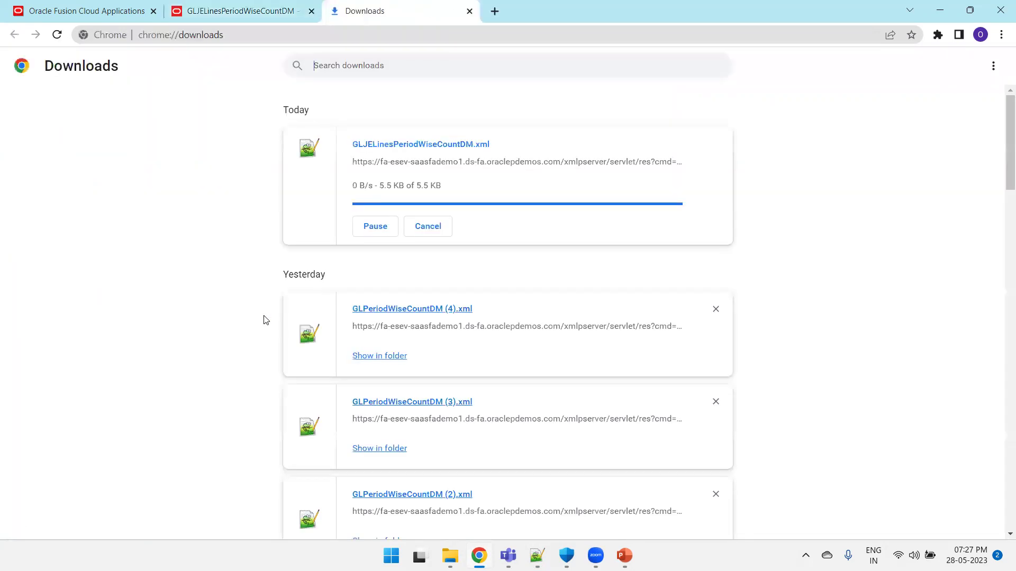
click(391, 191)
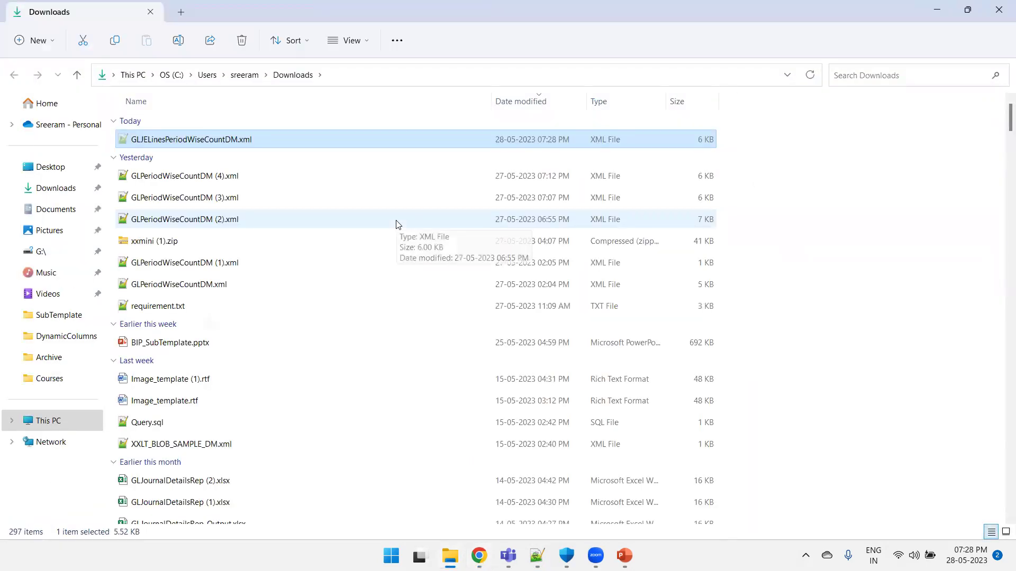
key(alt+Tab)
key(alt+Tab)
key(alt+Tab)
key(alt+Tab)
key(alt+Tab)
key(alt+Tab)
key(alt+Tab)
key(ctrl+v)
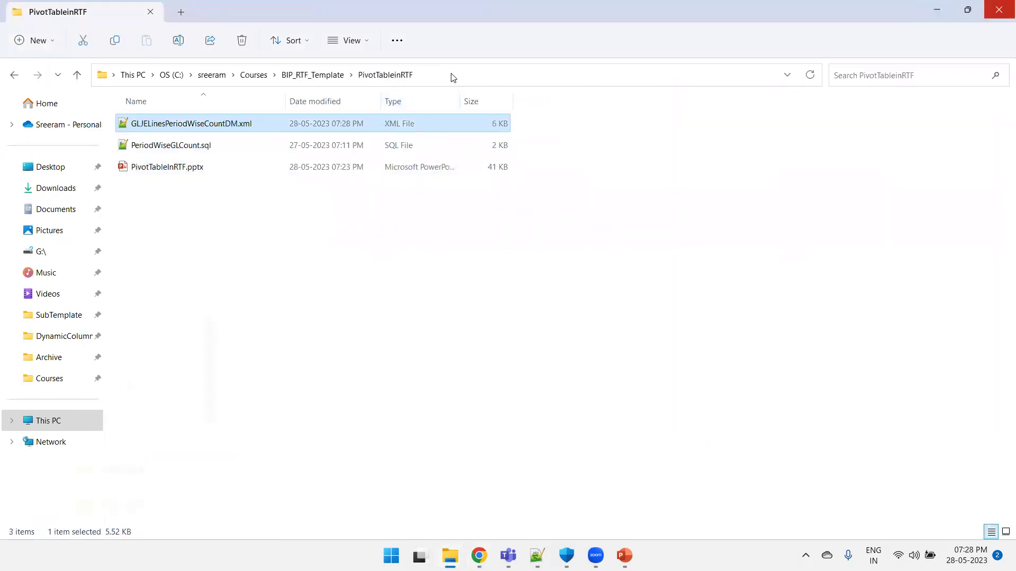
click(451, 77)
key(ctrl+c)
Launch Word from the Run prompt with winword
key(super+r)
text(winword)
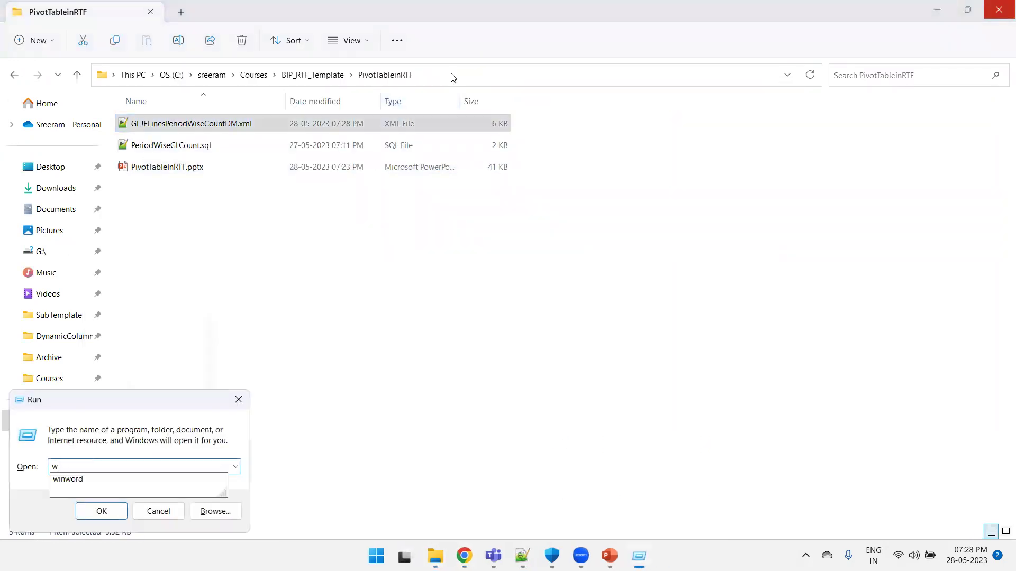
key(Return)
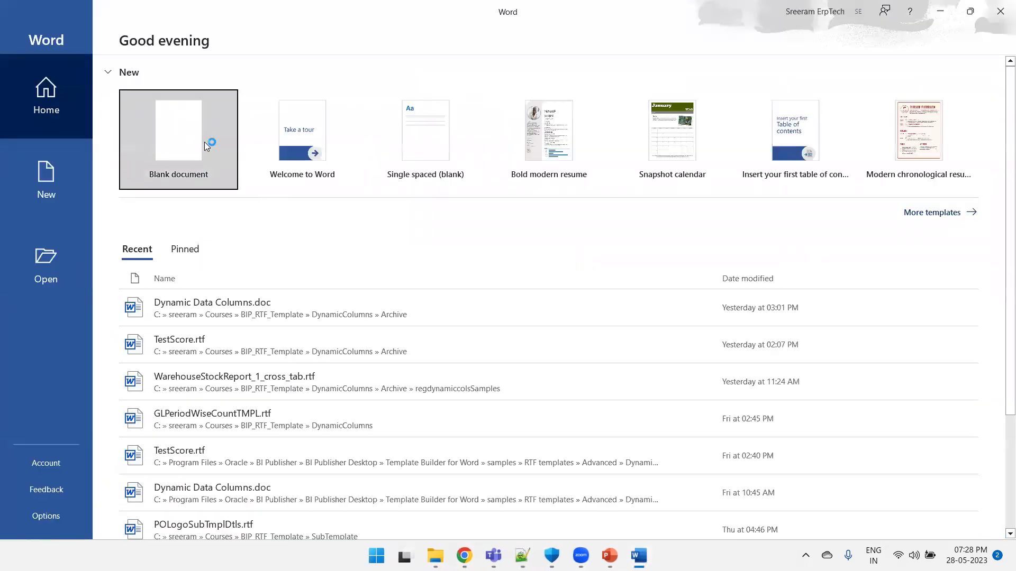
Save a blank document as GLJELinesPeriodWiseCountTMPL.rtf in the PivotTableinRTF folder
click(208, 144)
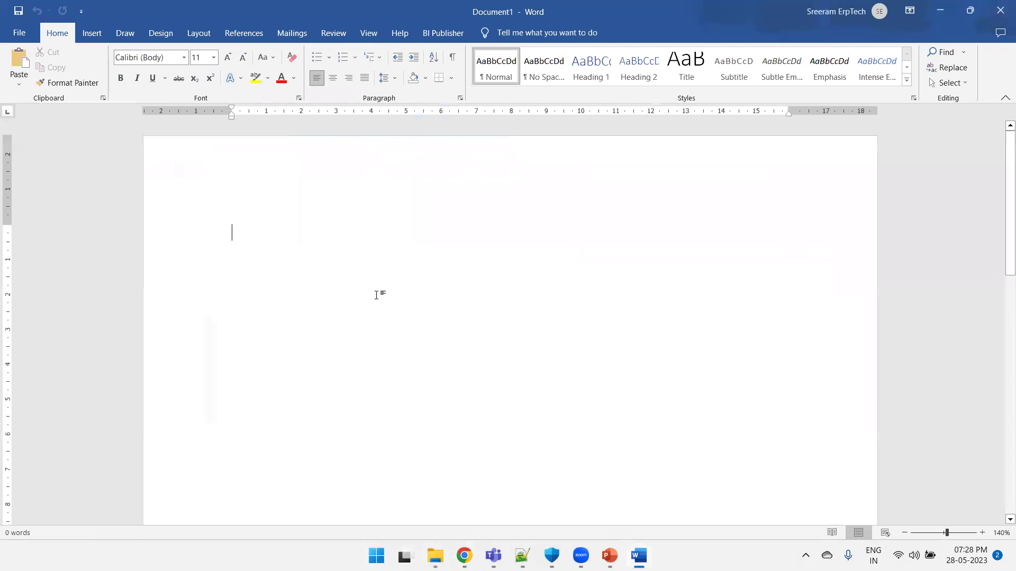
key(ctrl+s)
click(395, 348)
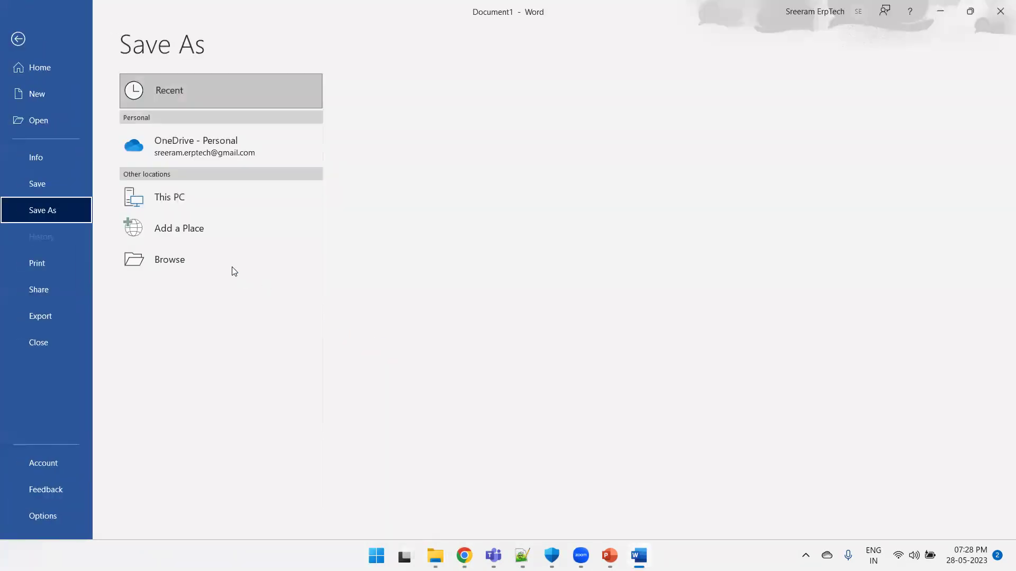
click(212, 253)
key(ctrl+v)
key(Return)
text(GL)
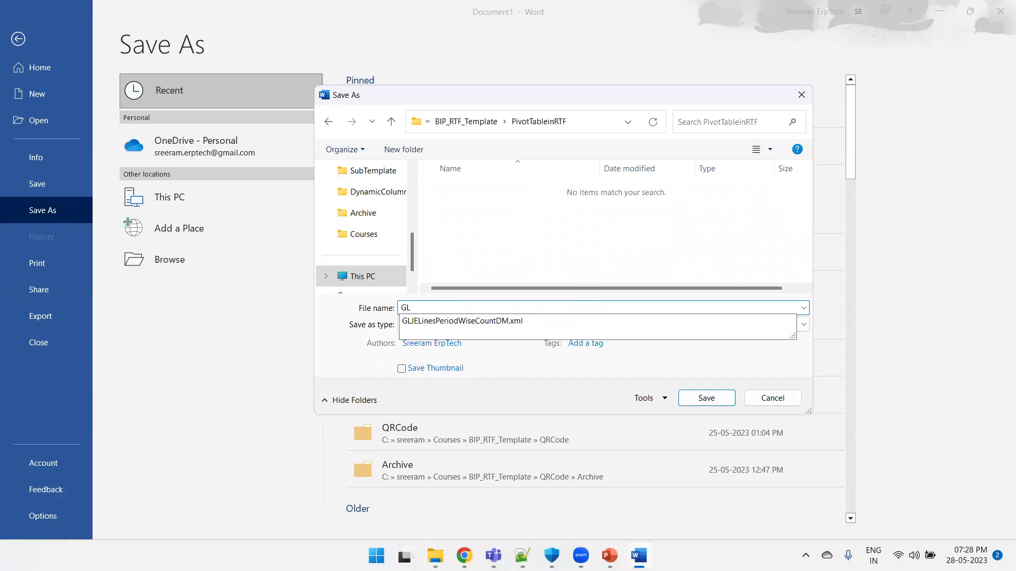
text(JE)
key(Down)
key(BackSpace)
key(BackSpace)
text(TM)
key(alt+t)
key(r)
key(Return)
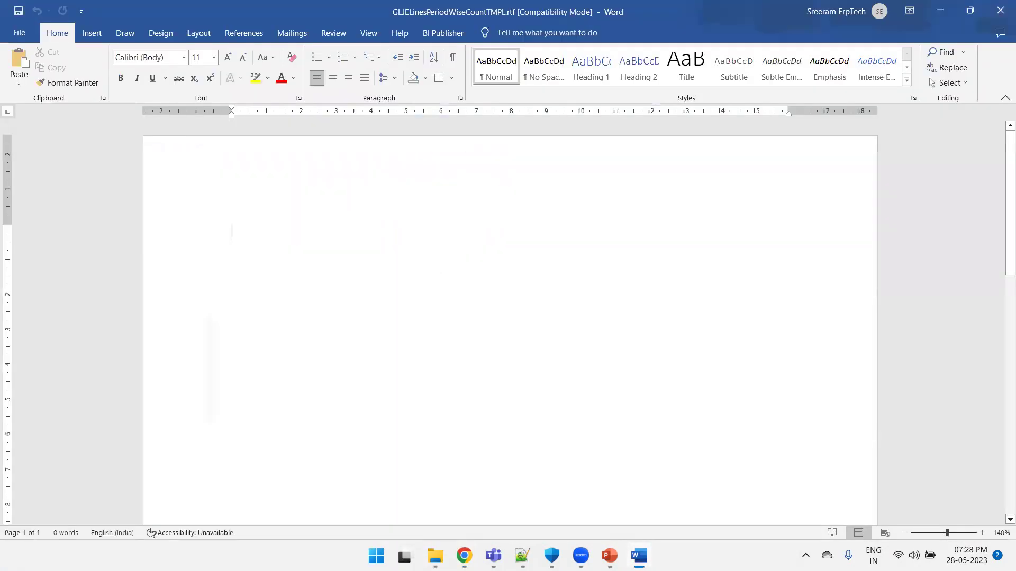
Load the XML data file as the template's sample data via BI Publisher
click(442, 33)
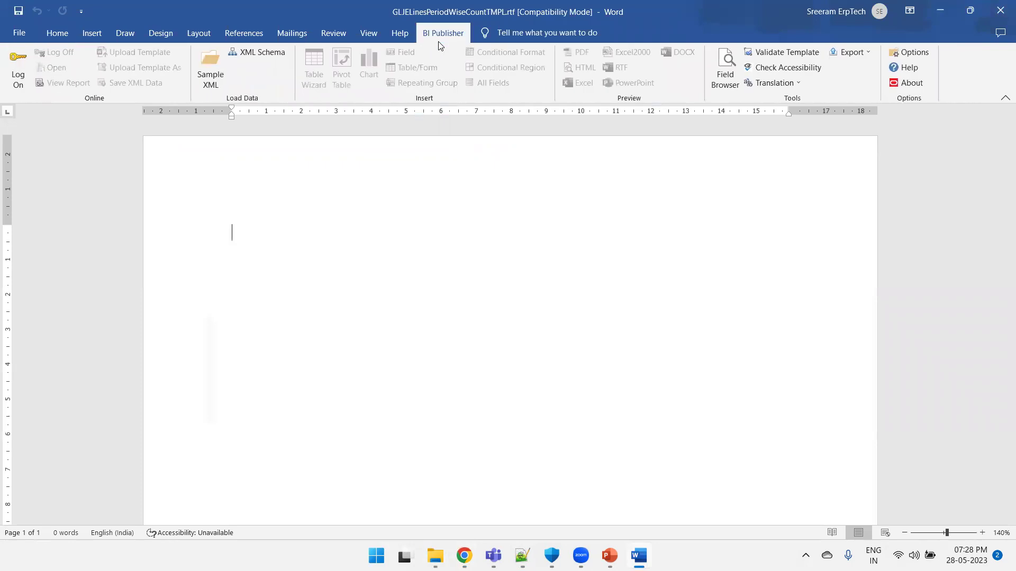
click(215, 74)
click(236, 125)
key(Return)
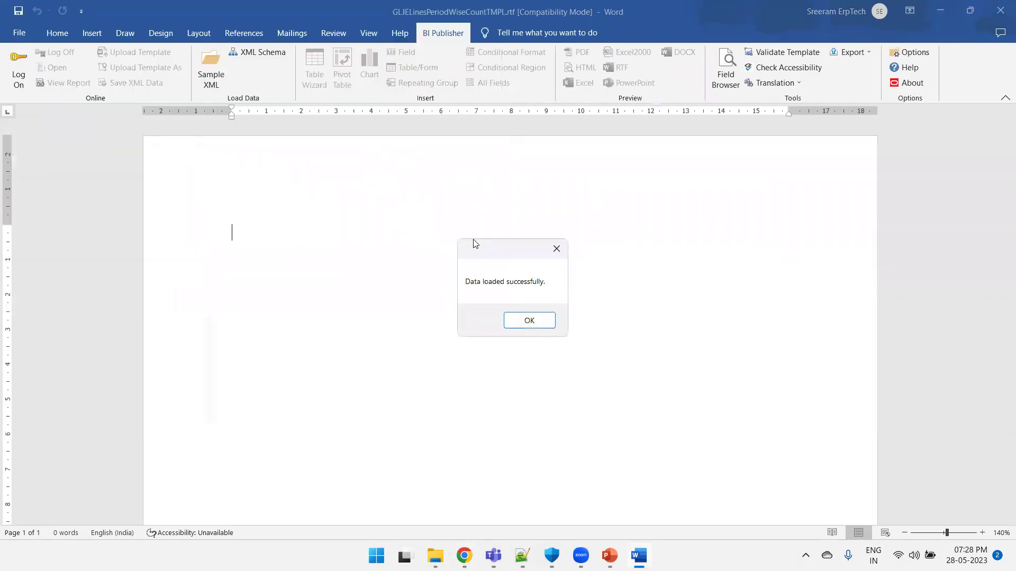
click(533, 319)
Open PeriodWiseGLCount.sql in Notepad++ from the PivotTableinRTF folder
key(alt+Tab)
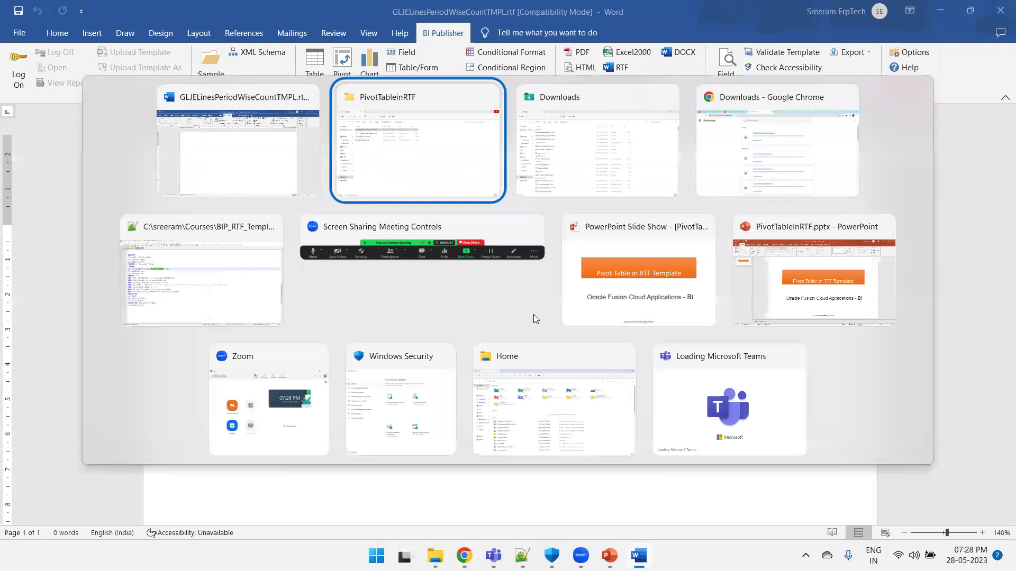
click(437, 79)
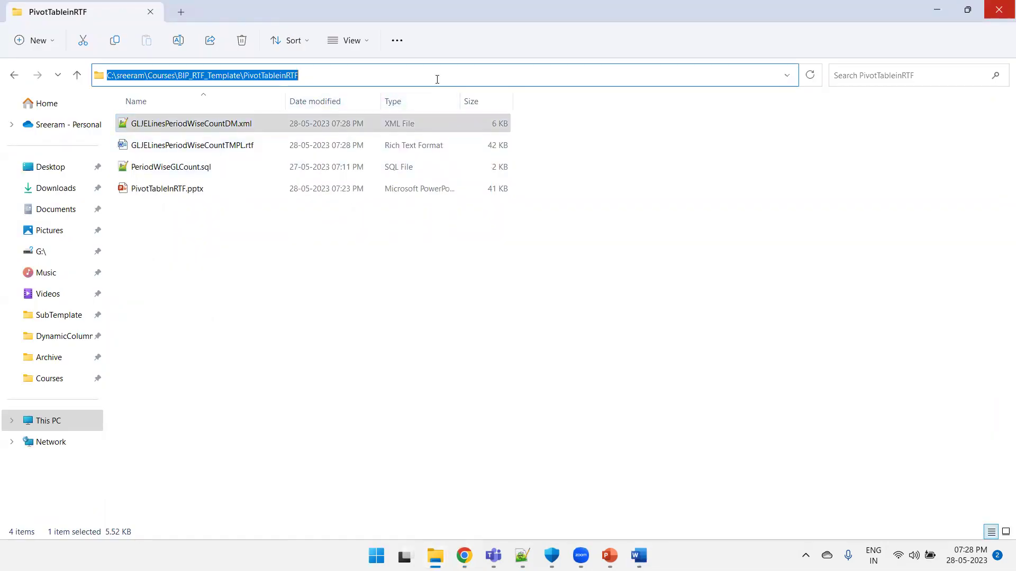
double_click(186, 168)
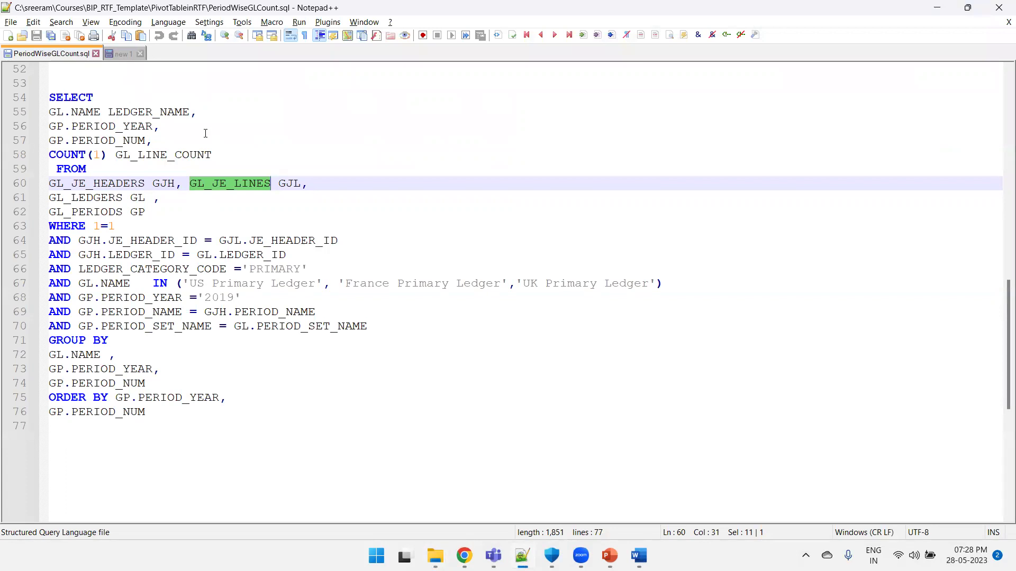
Open GLJELinesPeriodWiseCountDM.xml, inspect its G_1 group, then return to Word
key(alt+Tab)
key(alt+Tab)
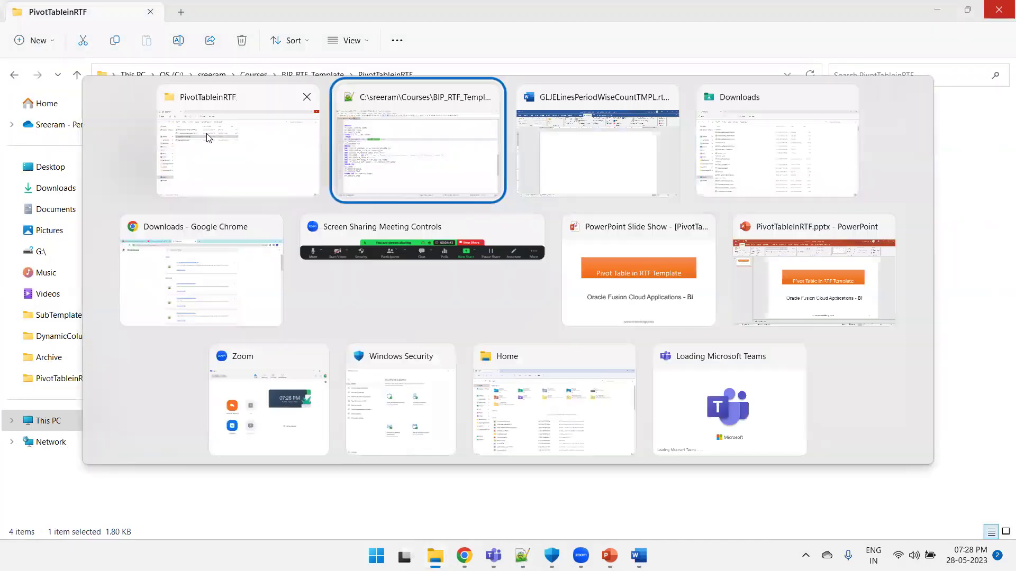
key(alt+Tab)
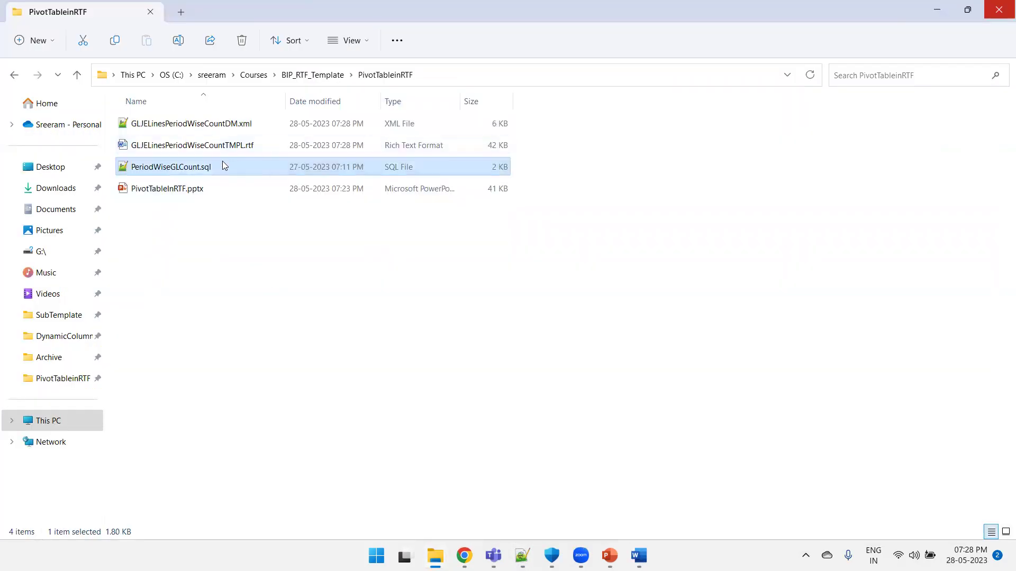
key(F2)
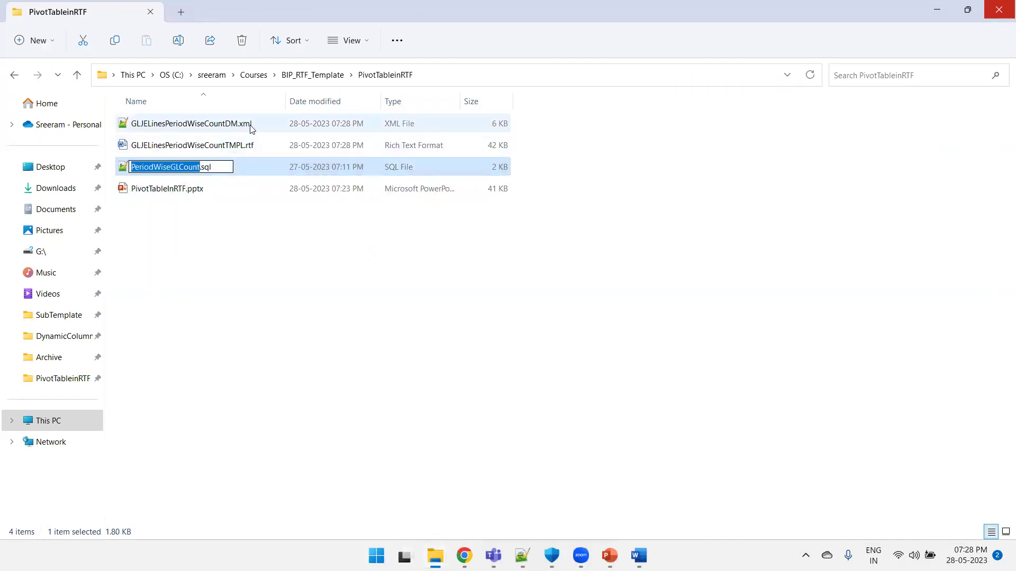
double_click(252, 129)
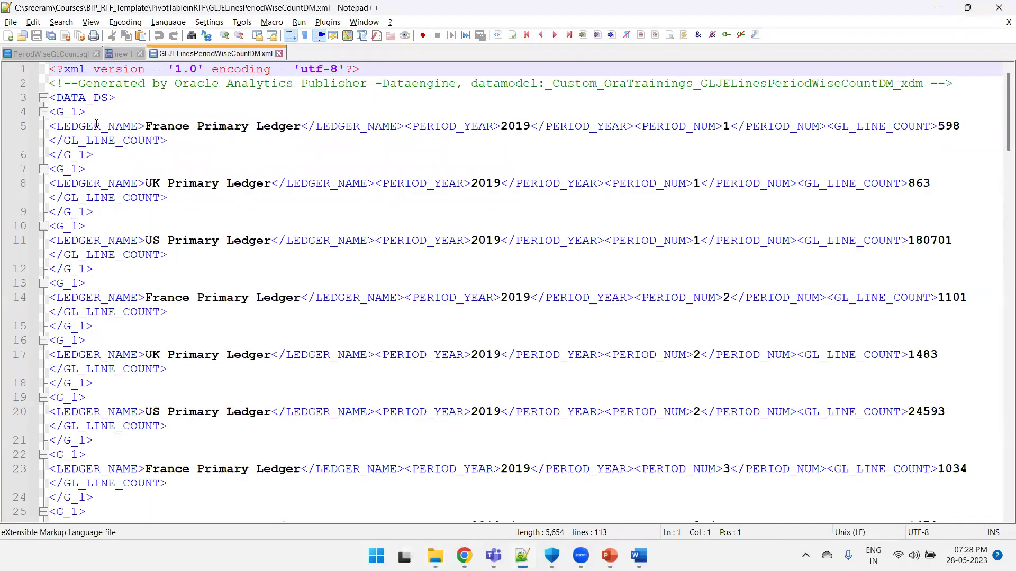
double_click(71, 112)
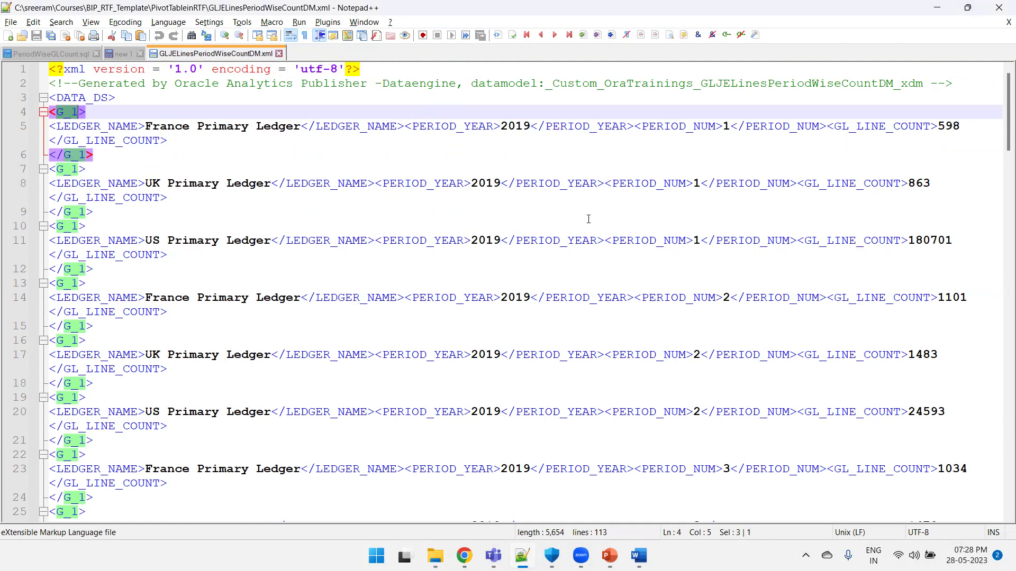
key(alt+Tab)
key(alt+Tab)
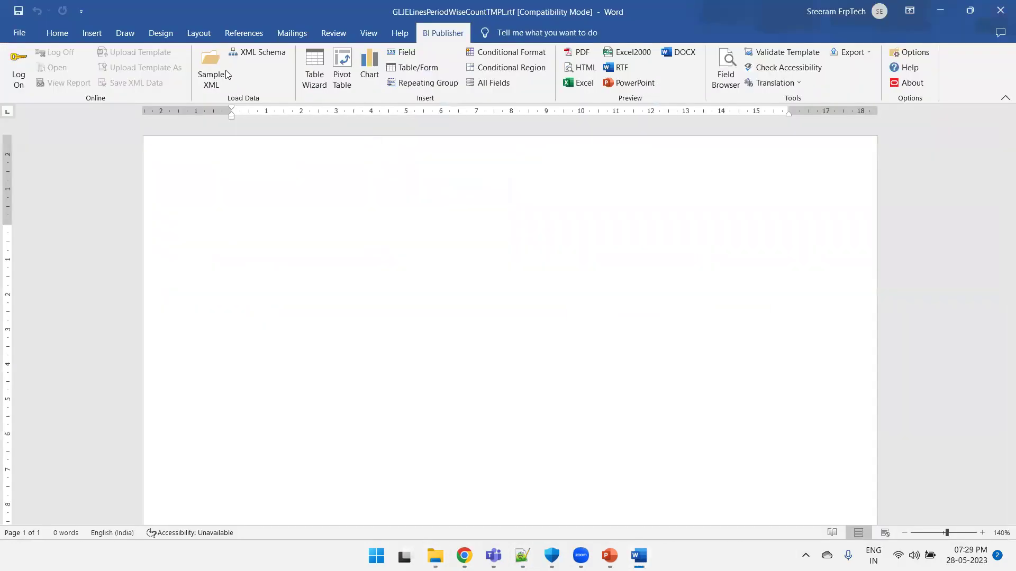
Load GLJELinesPeriodWiseCountDM.xml as Sample XML and dismiss the confirmation
click(219, 66)
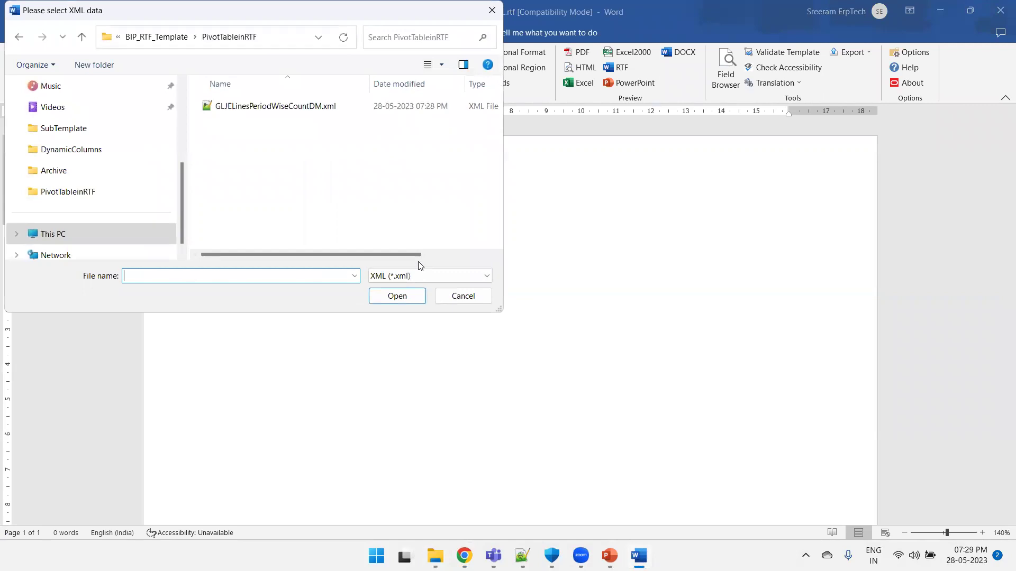
double_click(263, 108)
click(525, 320)
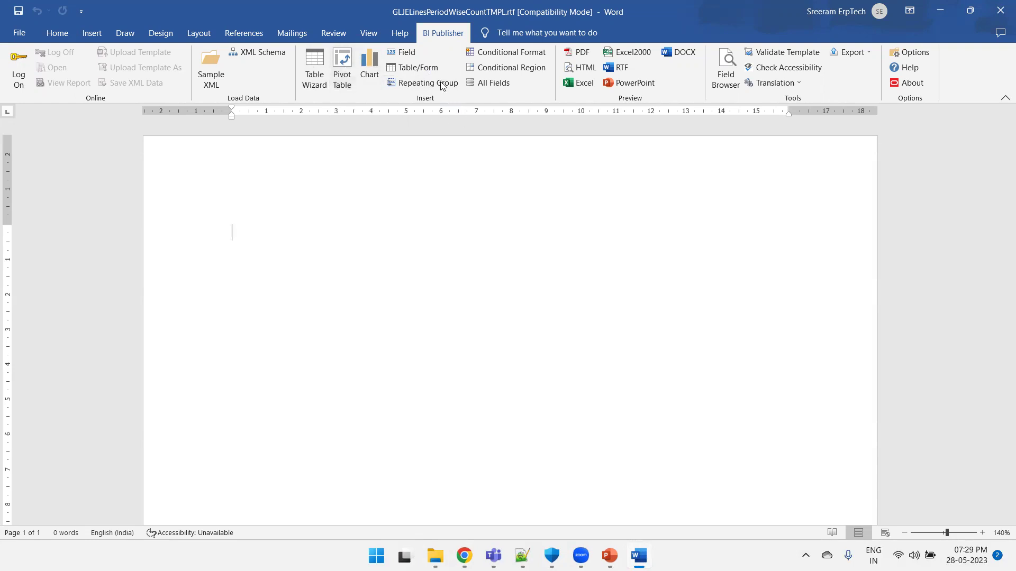
Insert a pivot table: LEDGER_NAME rows, PERIOD_NUM columns, summed GL_LINE_COUNT data
click(341, 68)
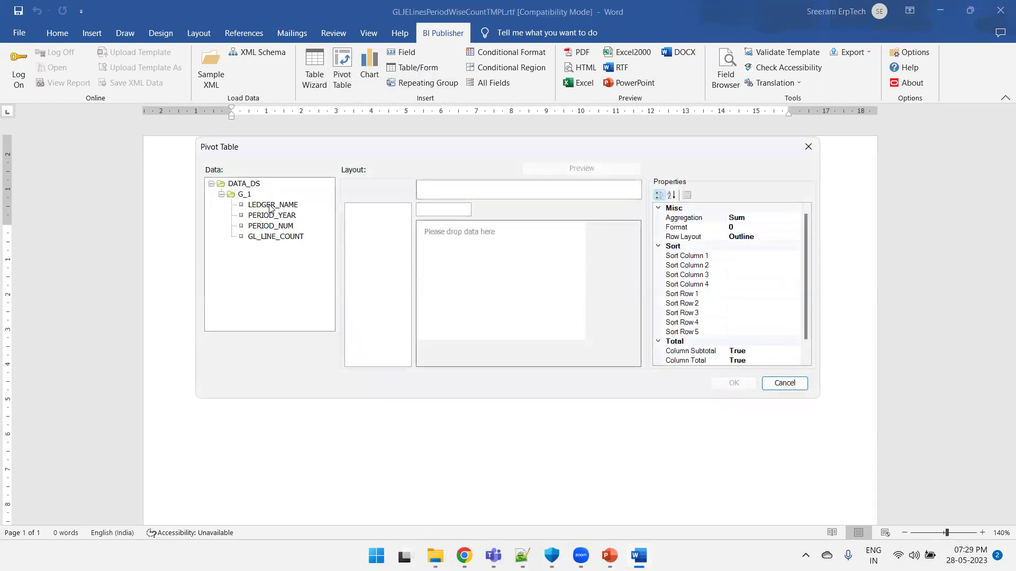
drag(269, 207, 373, 268)
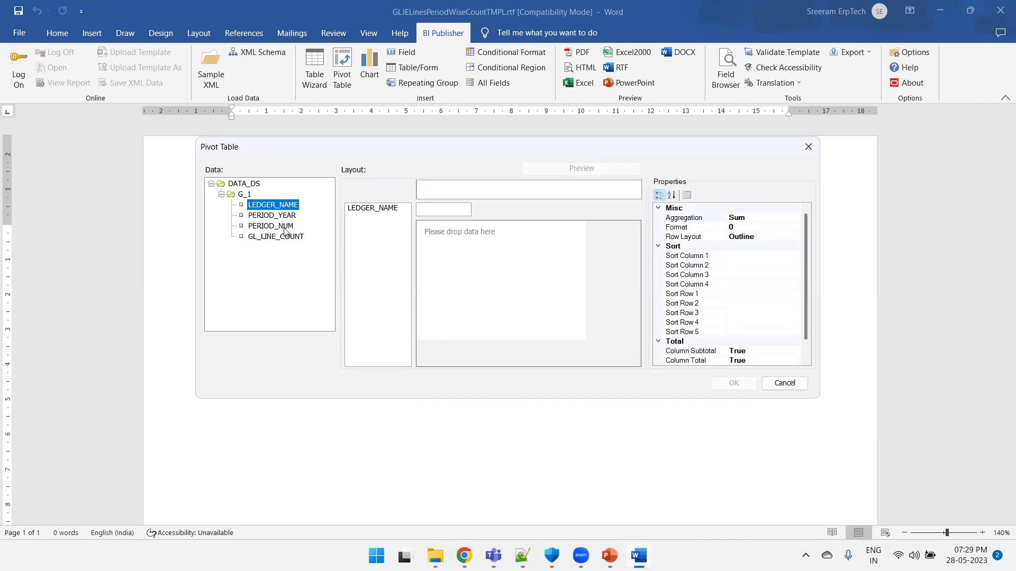
drag(284, 231, 437, 196)
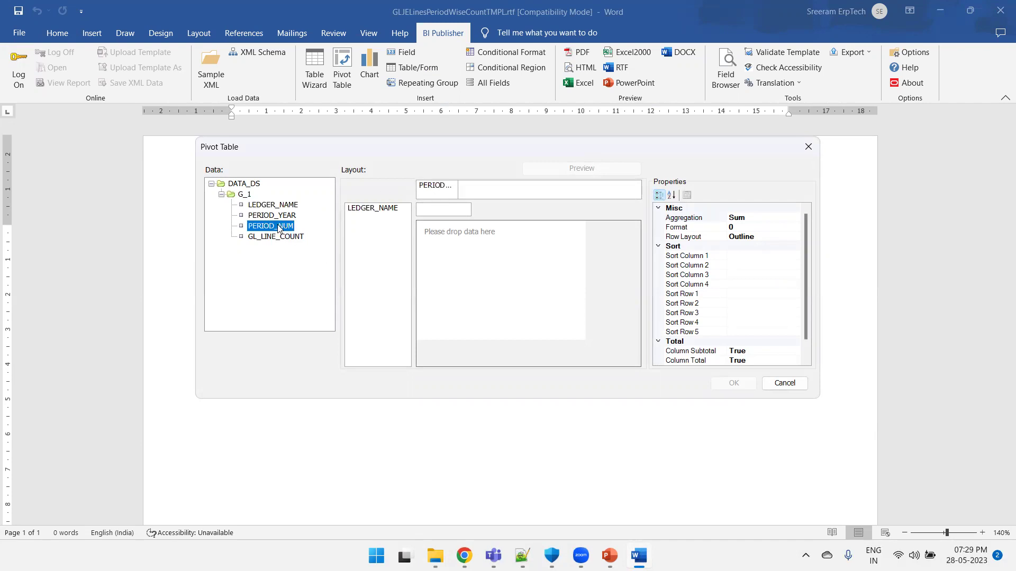
drag(275, 237, 421, 240)
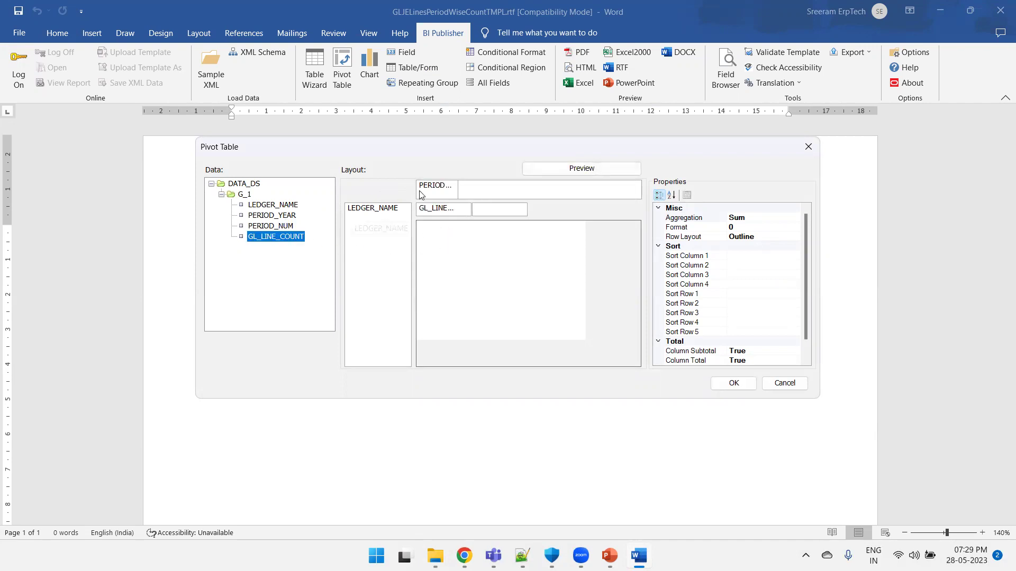
drag(423, 193, 454, 221)
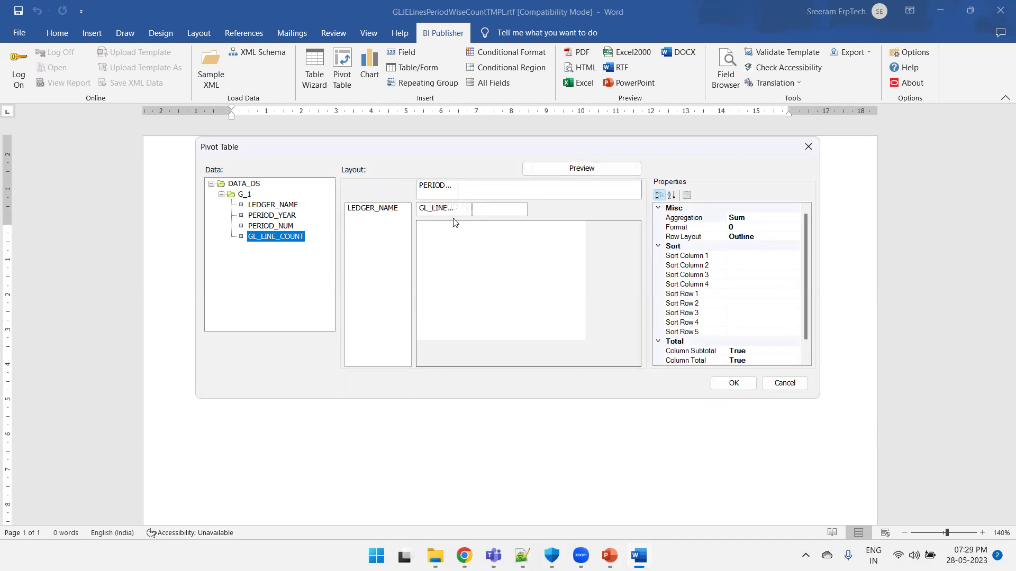
click(733, 383)
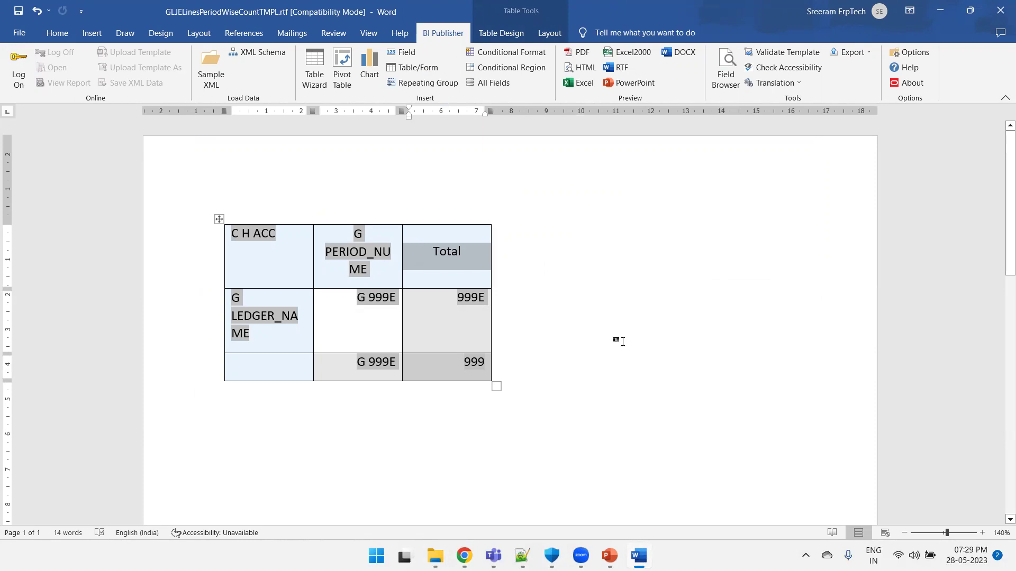
right_click(377, 298)
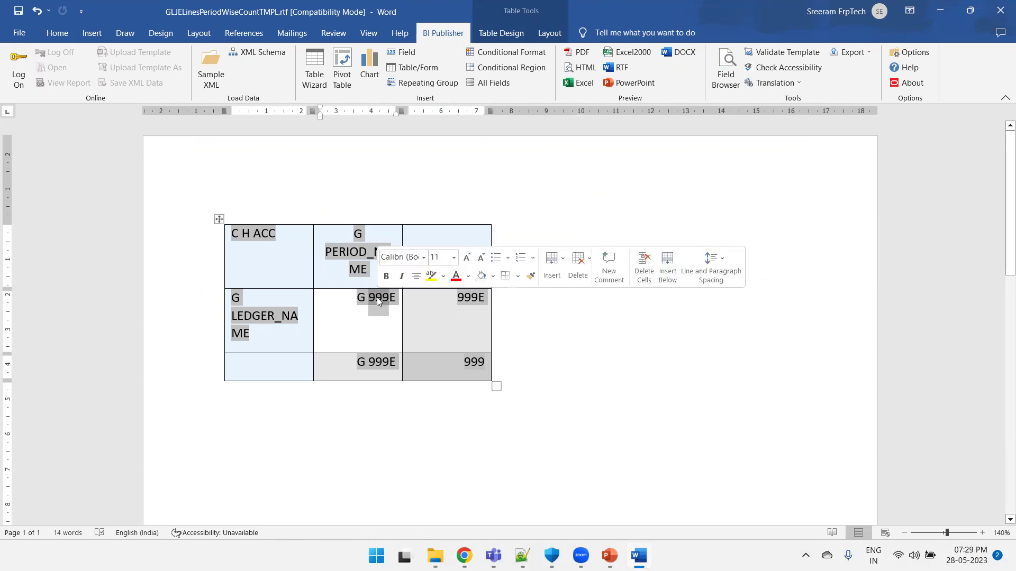
click(726, 74)
click(768, 121)
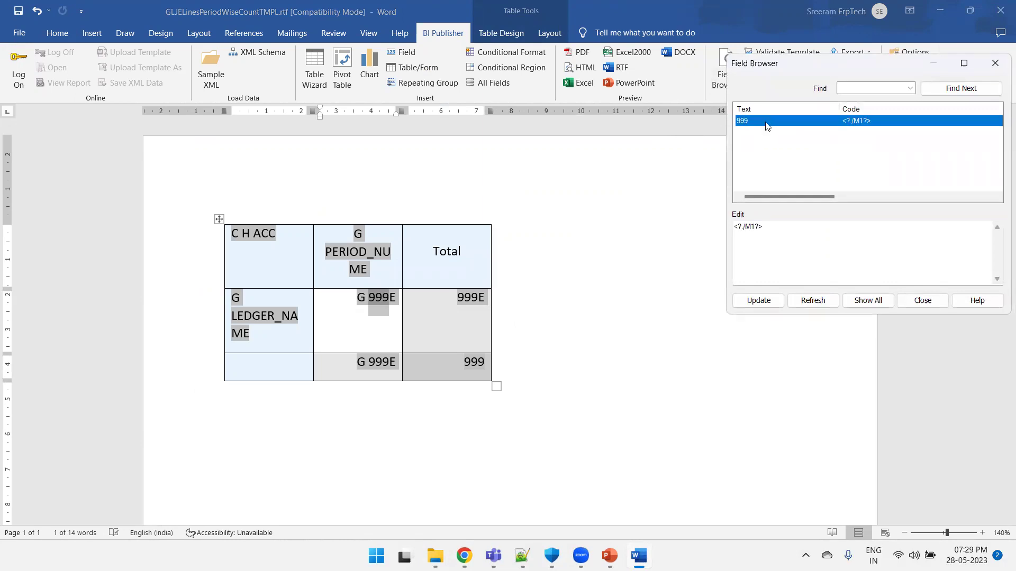
click(920, 300)
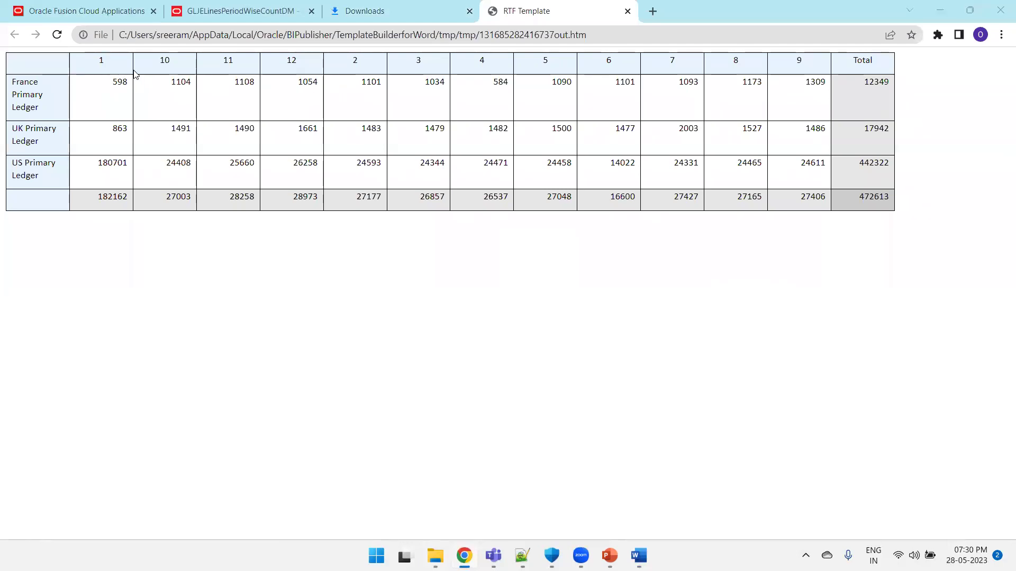
Return from the Chrome preview to Word and place the cursor in the pivot's period header cell
key(alt+Tab)
click(386, 271)
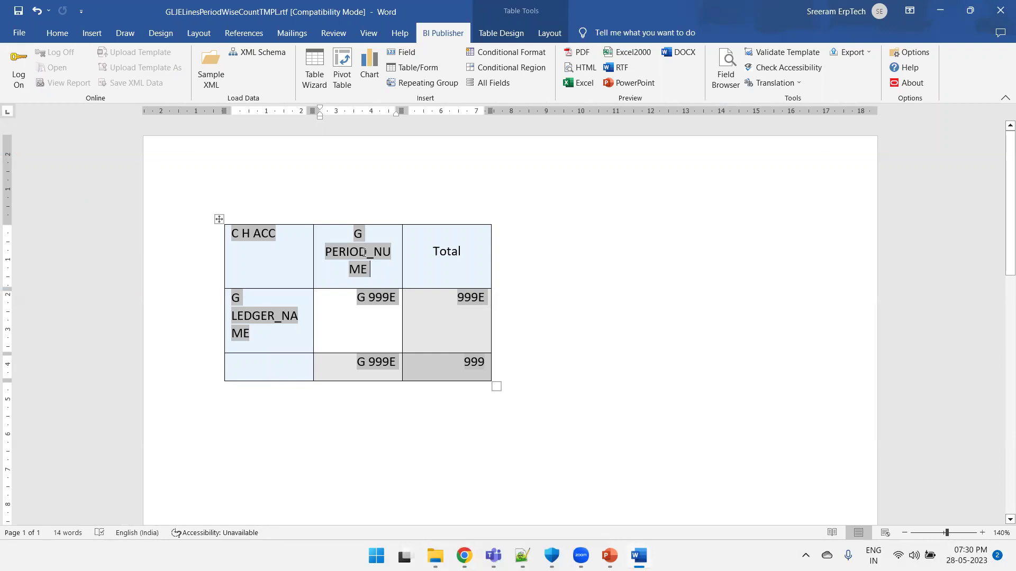
Replace the pivot with a new one: LEDGER_NAME as rows, PERIOD_NUM as columns, GL_LINE_COUNT as data
click(219, 219)
key(BackSpace)
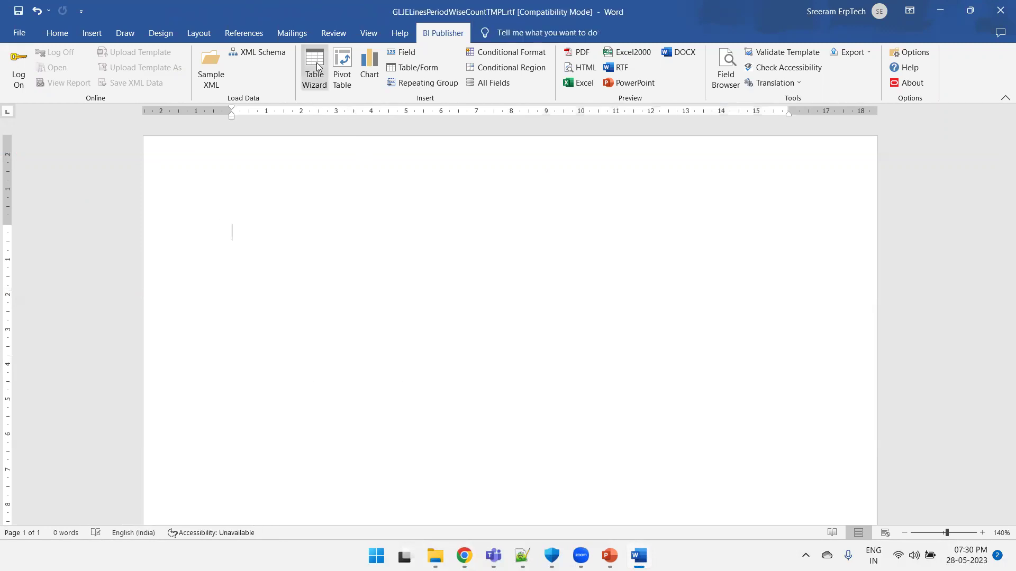
click(341, 64)
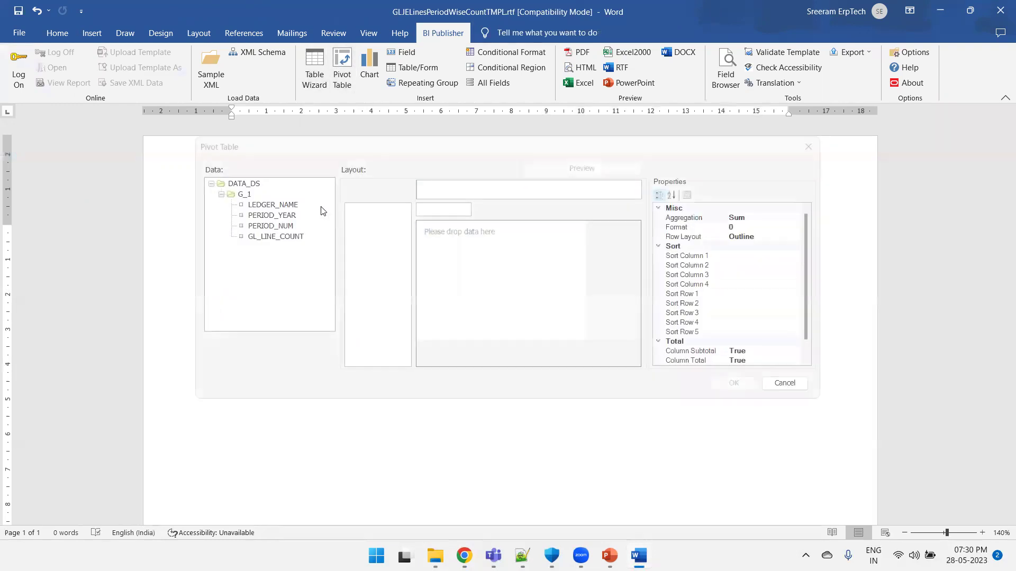
drag(294, 207, 351, 249)
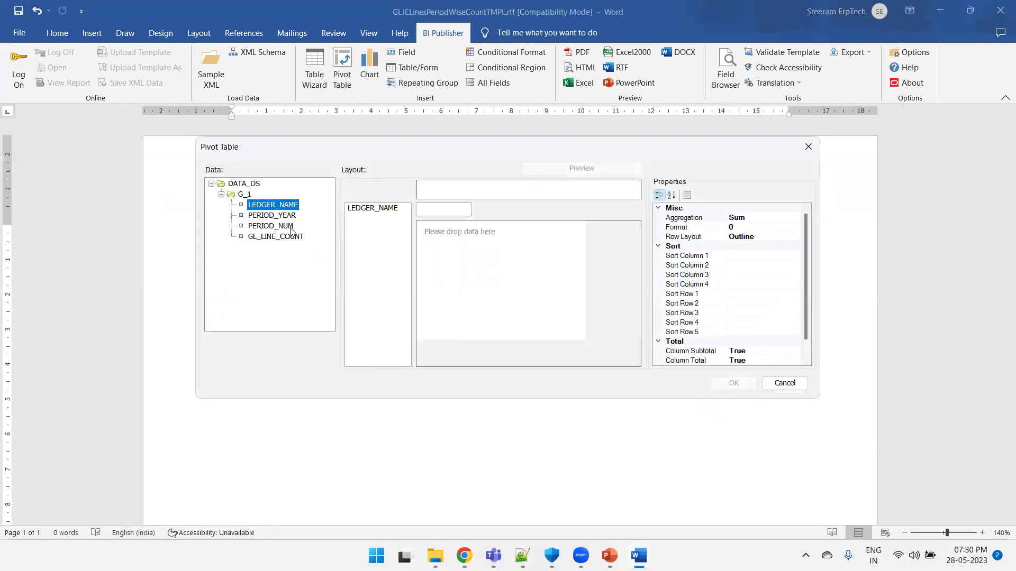
drag(288, 229, 437, 192)
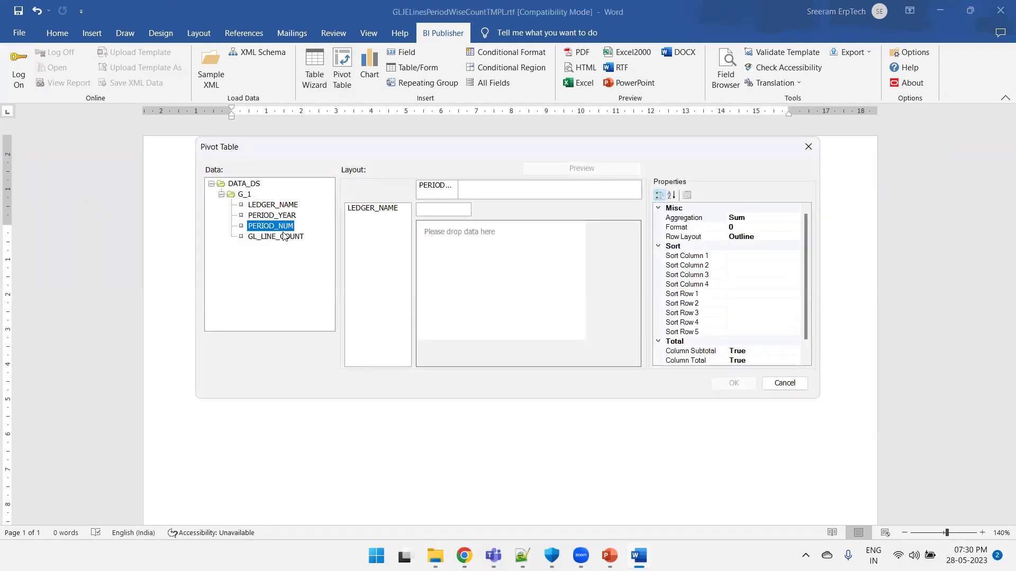
drag(286, 236, 454, 248)
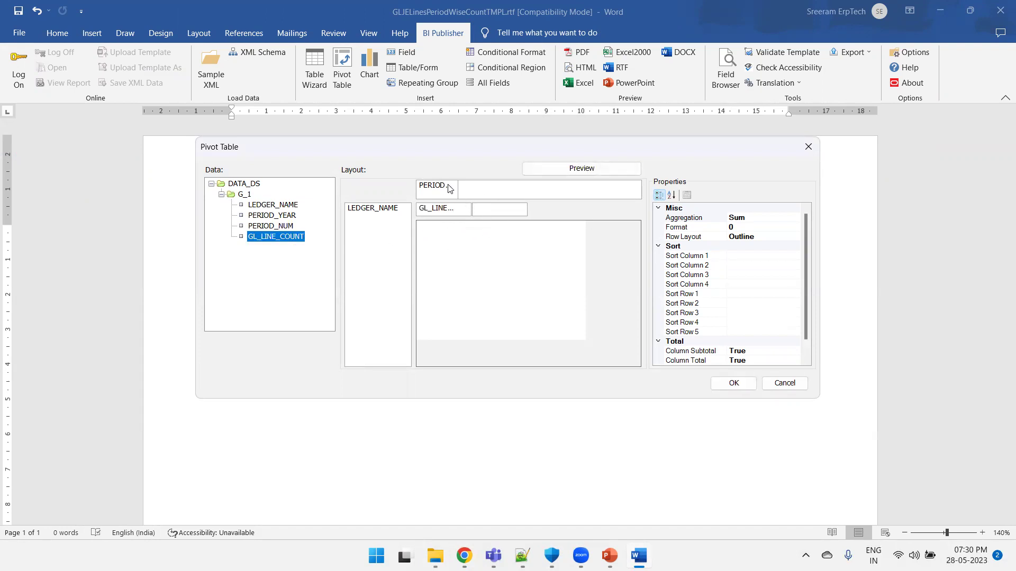
Sort period columns Ascending as Number and set column subtotal and column total to False
click(755, 257)
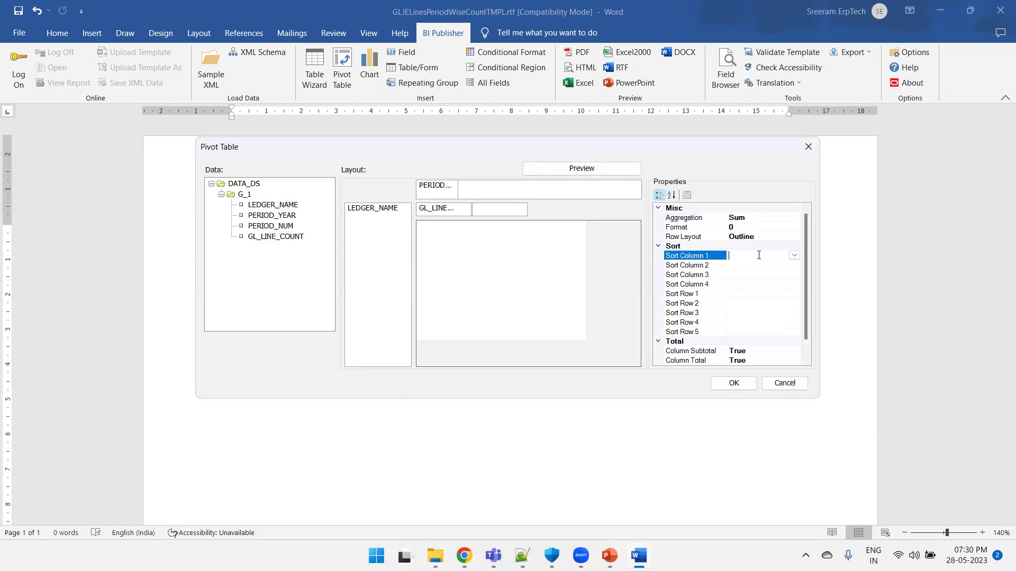
click(794, 256)
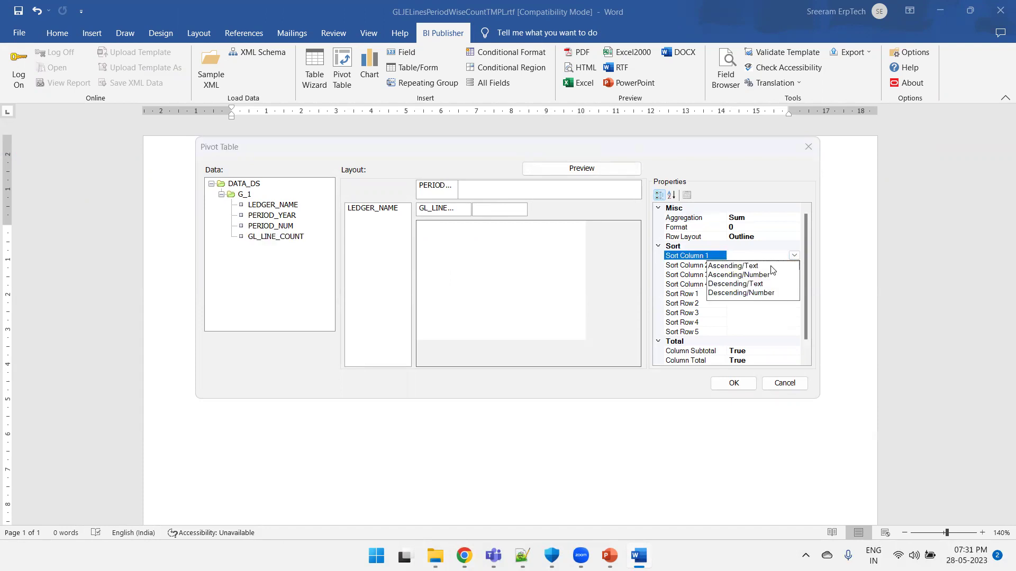
click(746, 276)
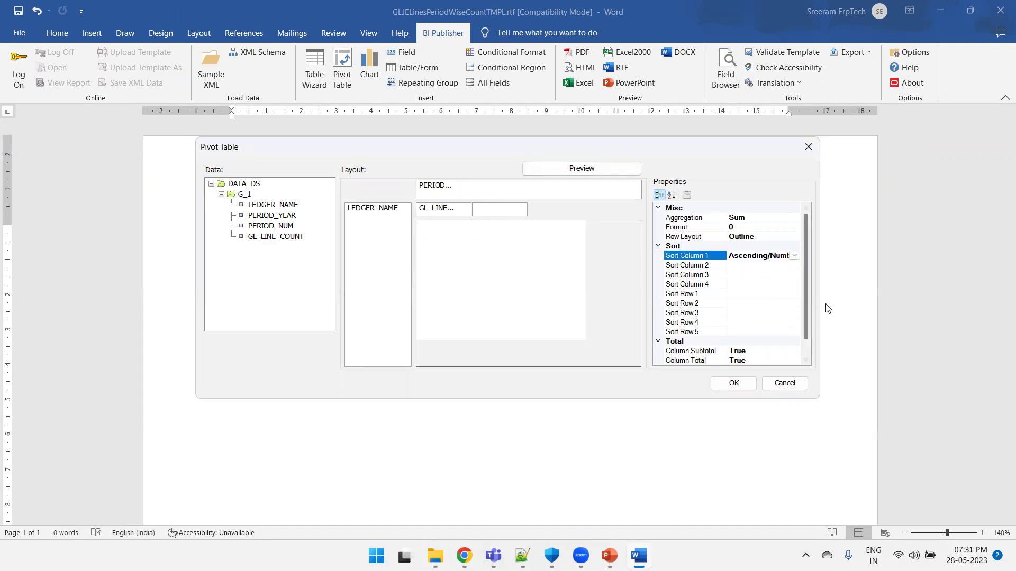
scroll(805, 288, down, 1)
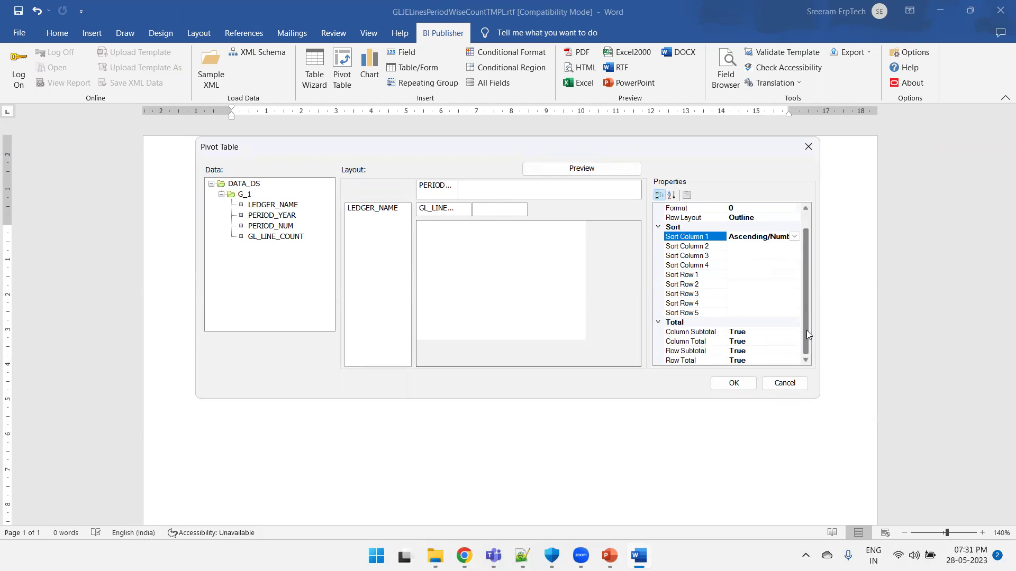
click(779, 333)
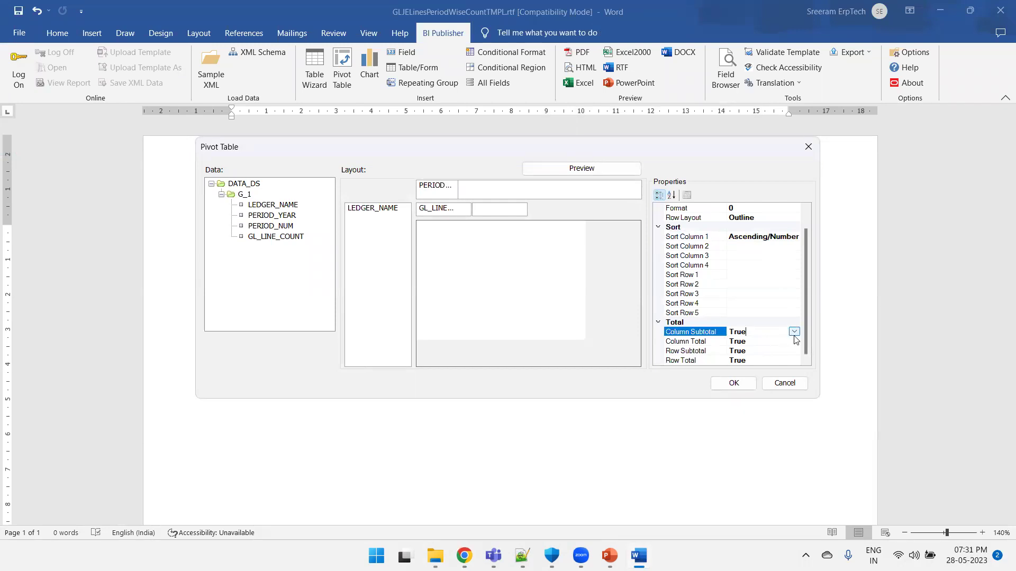
click(795, 333)
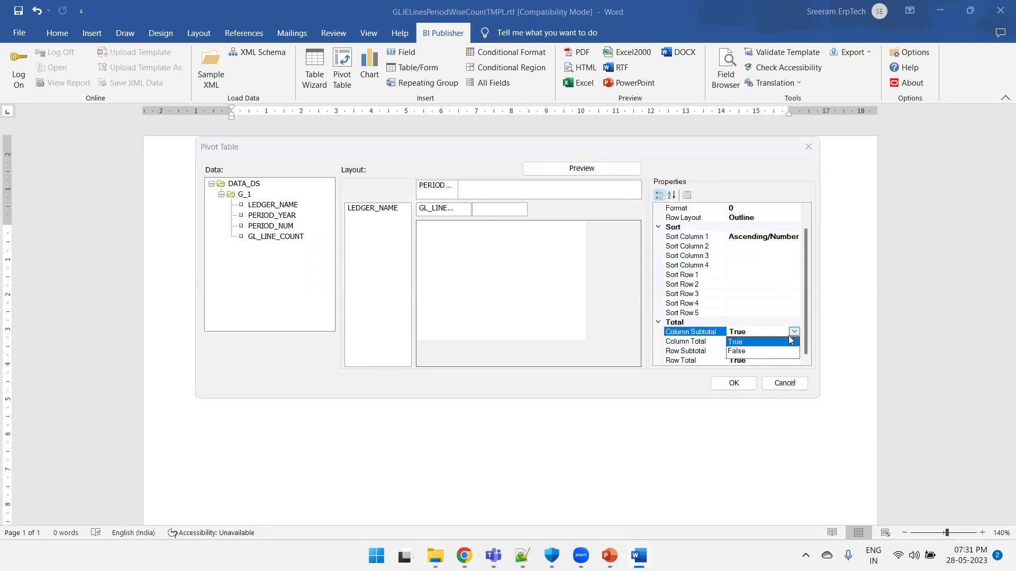
click(747, 354)
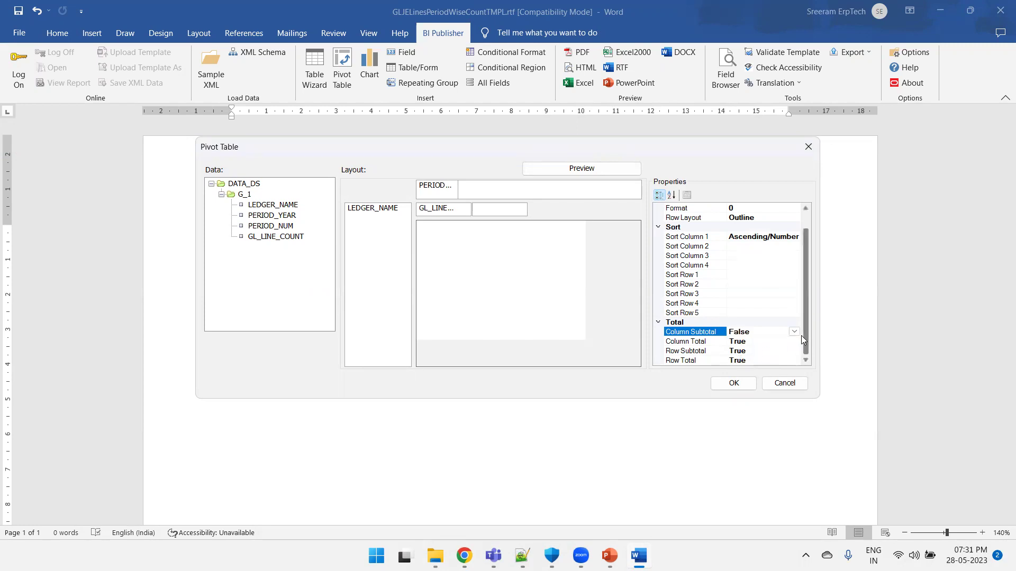
click(795, 341)
click(794, 342)
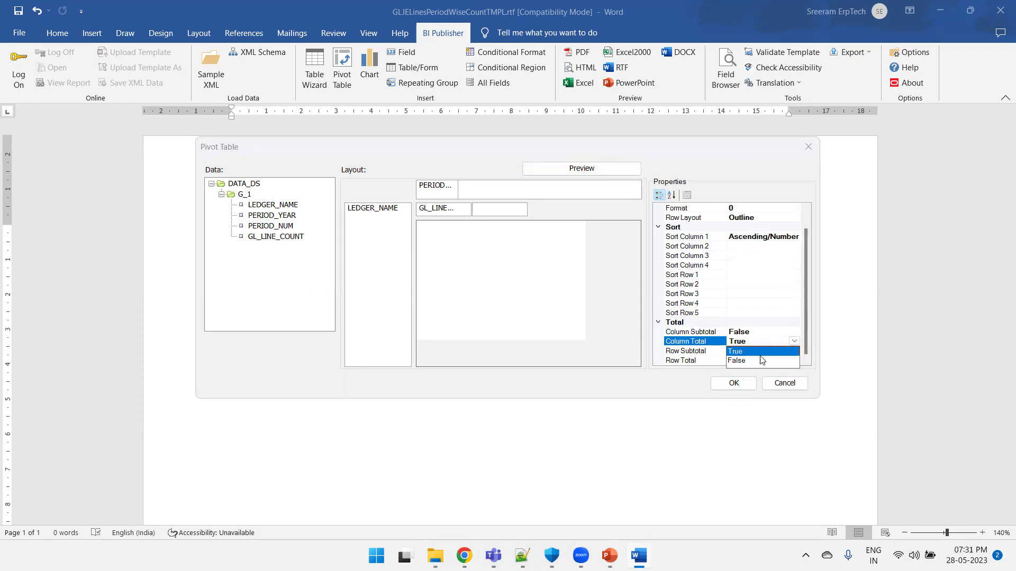
click(761, 360)
Set row subtotal and row total to False and insert the pivot table
click(771, 352)
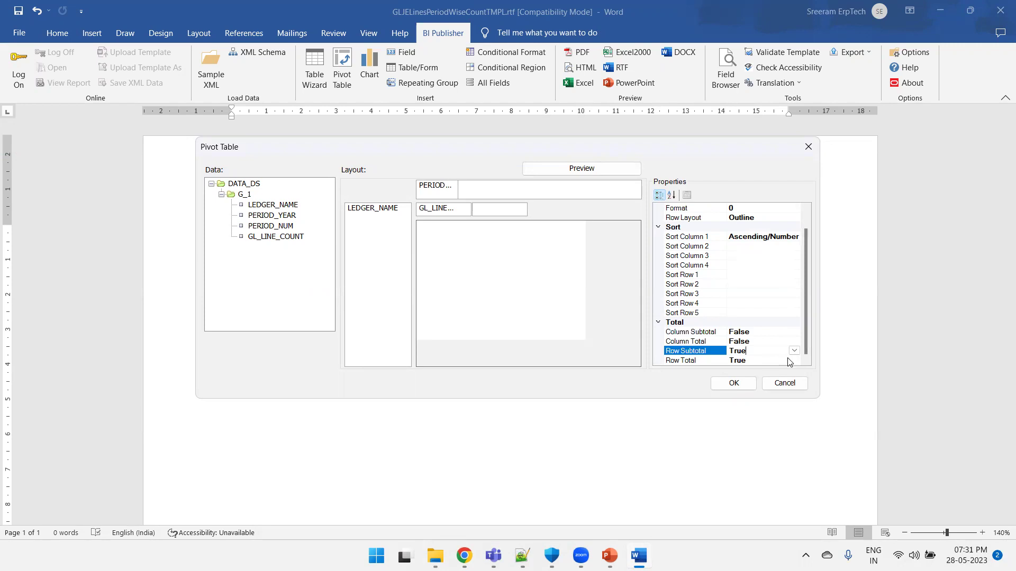
click(794, 351)
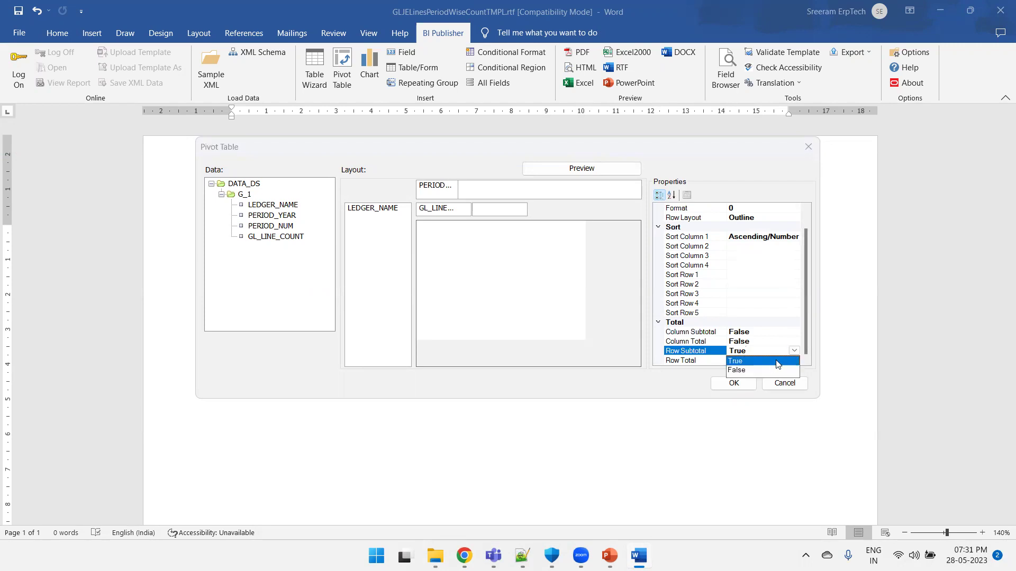
click(747, 371)
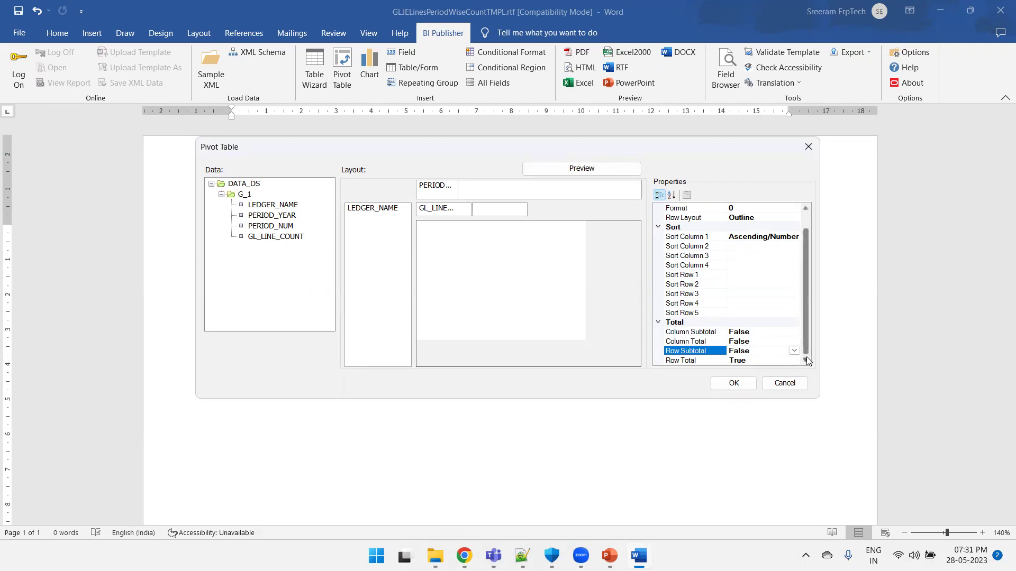
click(772, 360)
click(795, 360)
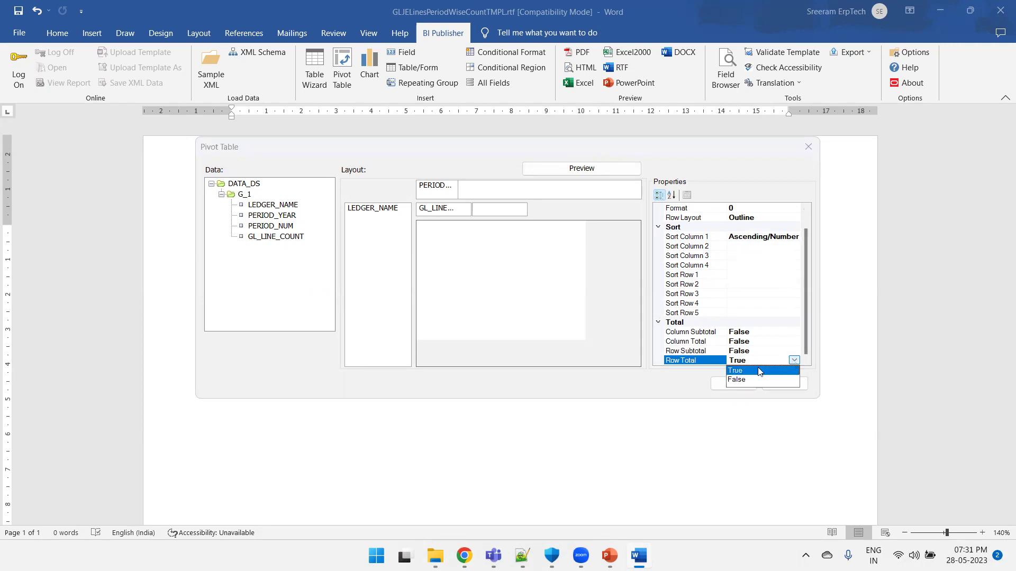
click(741, 379)
click(740, 384)
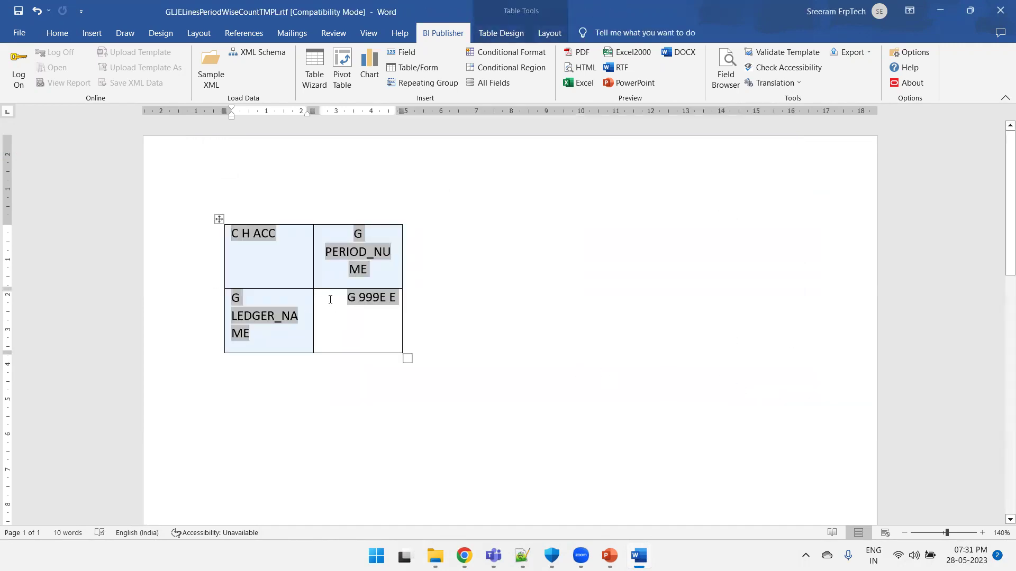
Preview as HTML to confirm periods 1–12 in numeric order without totals, then return to Word
click(588, 71)
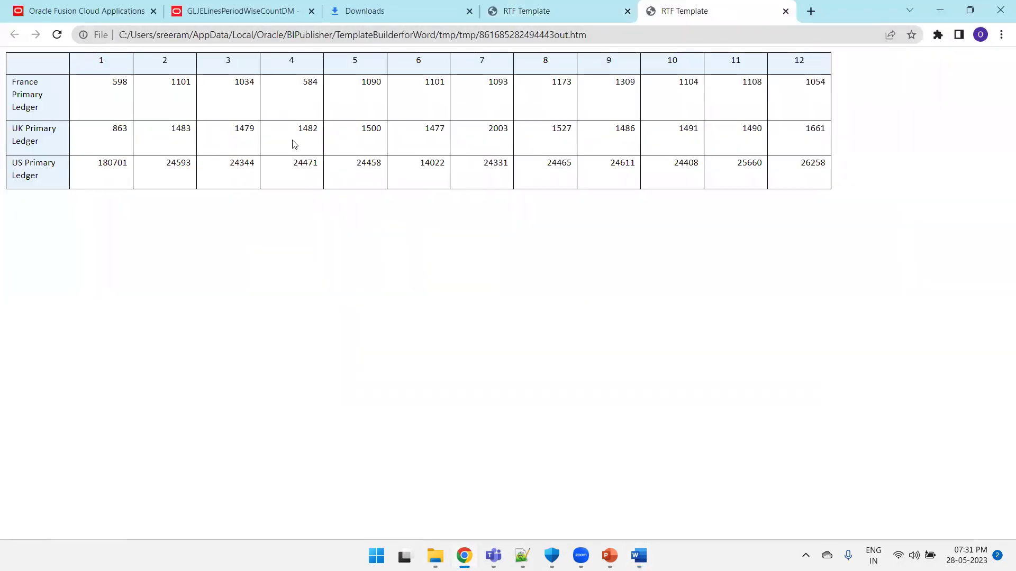
key(alt+Tab)
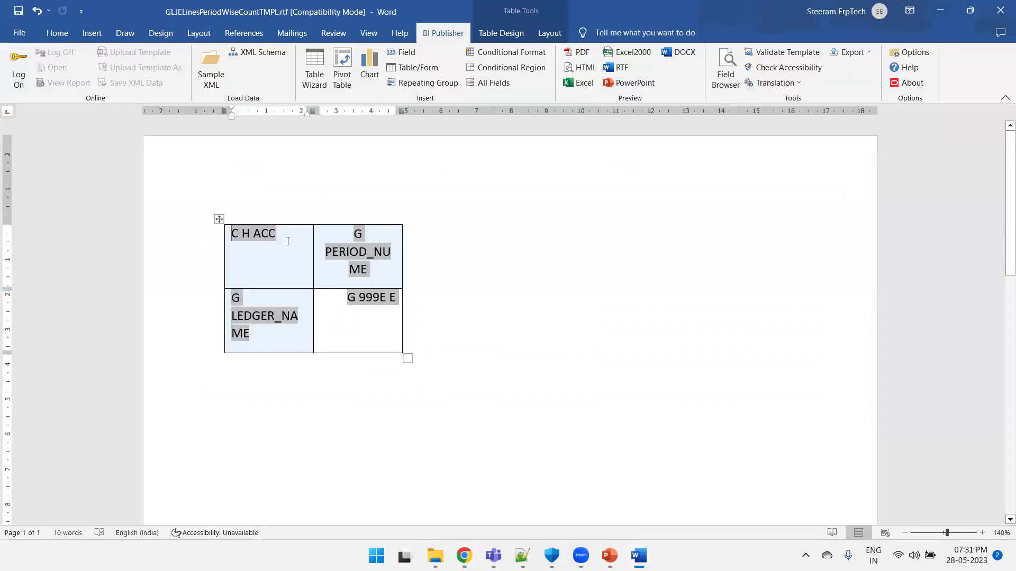
Type '/Period' in the pivot's top-left cell and check it in an HTML preview
text(/Period)
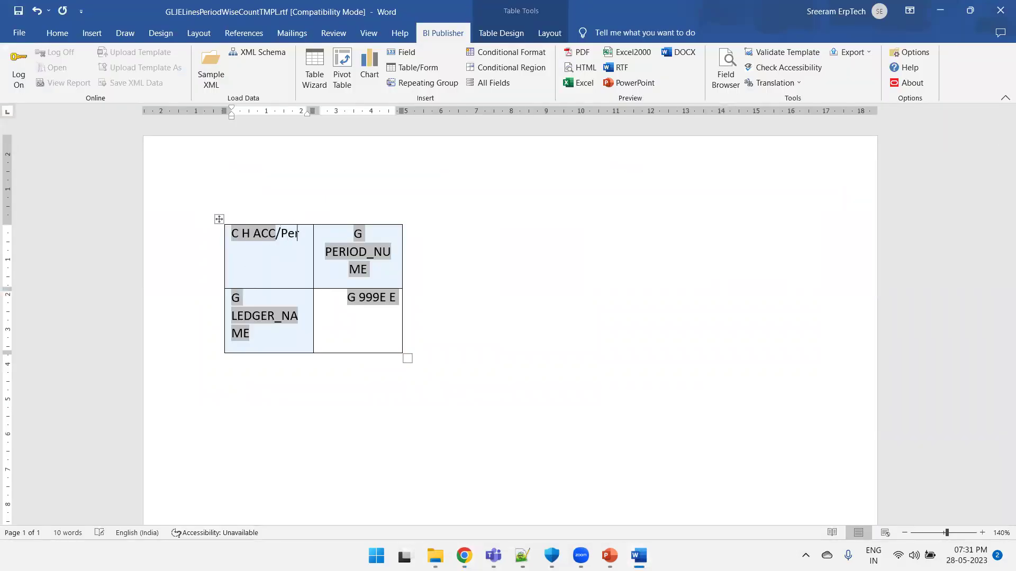
click(582, 68)
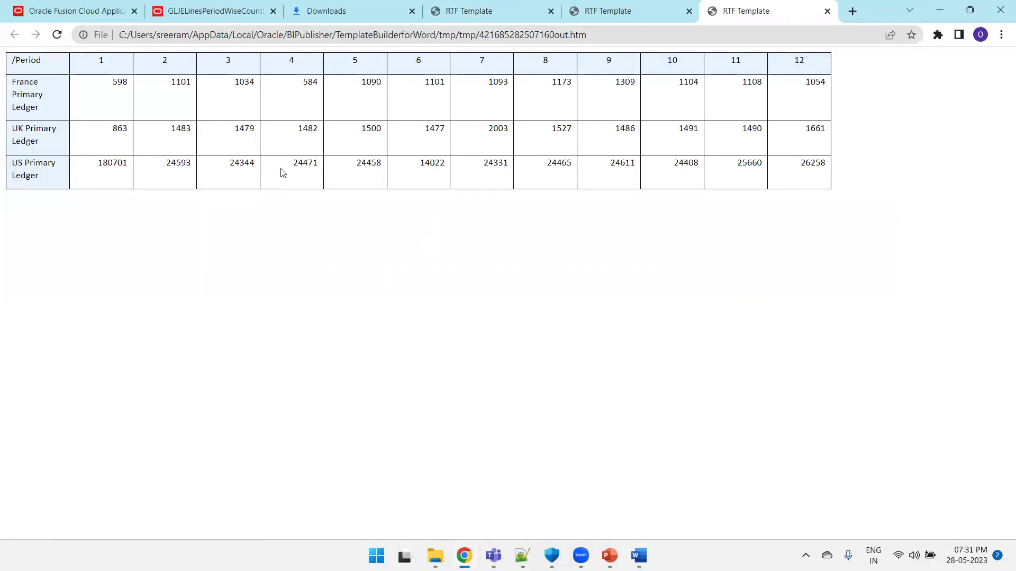
key(alt+Tab)
Remove the slash, make 'Period' bold, and preview the HTML again
click(262, 253)
key(BackSpace)
key(shift+Right)
key(shift+Right)
key(shift+Right)
key(shift+Right)
key(shift+Right)
key(shift+Right)
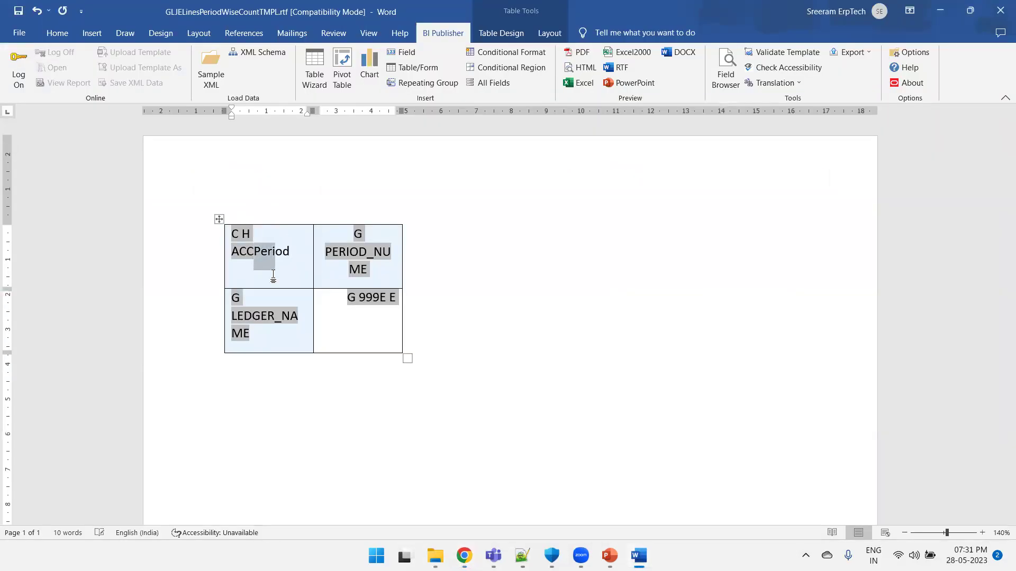
key(ctrl+b)
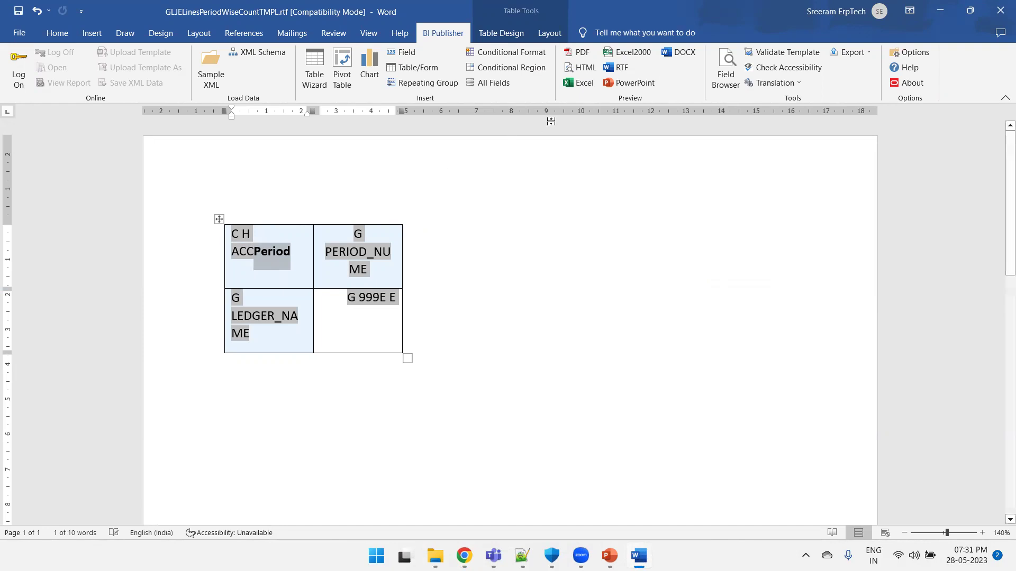
click(580, 68)
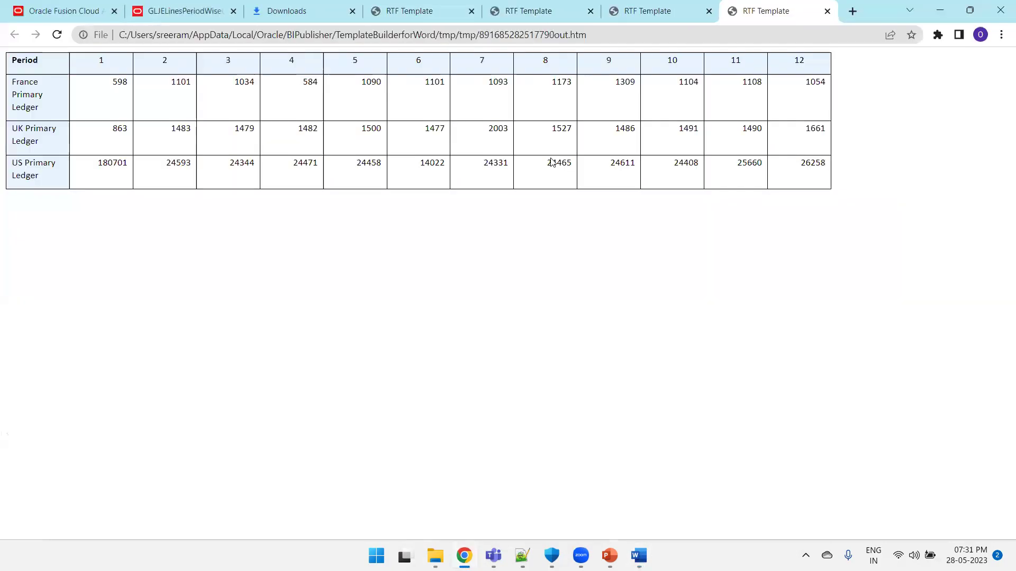
Switch windows to review the Excel preview of France, UK and US ledger counts across periods 1–12
key(alt+Tab)
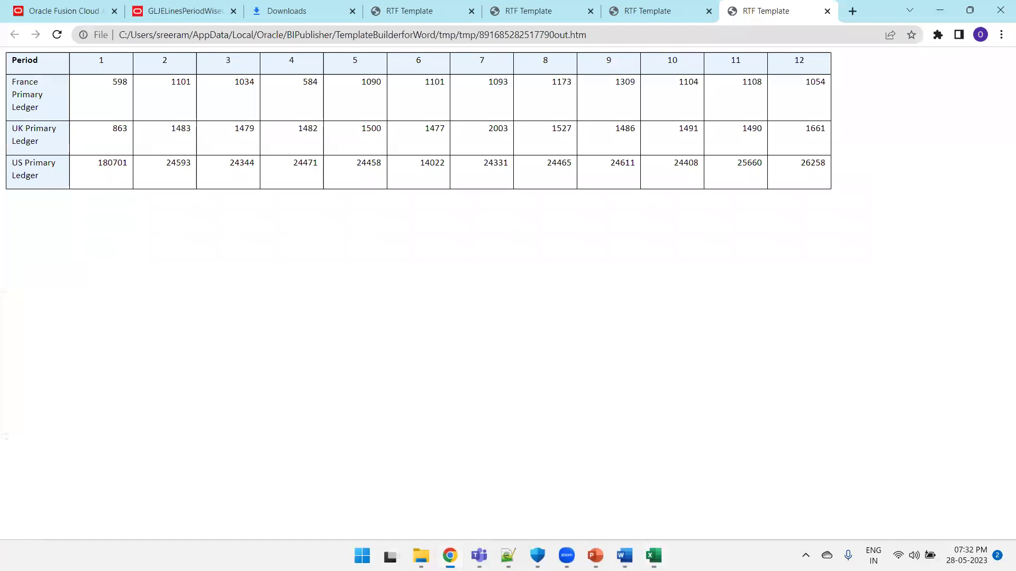
In Chrome's data model tab, save GLJELinesPeriodWiseCountDM and start Create Report from it
click(450, 556)
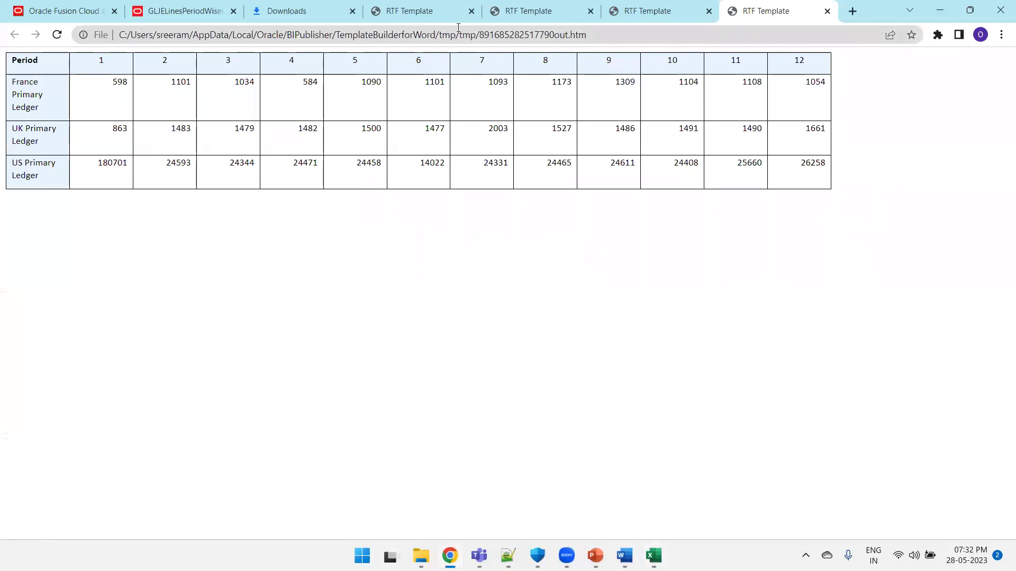
click(198, 10)
click(915, 59)
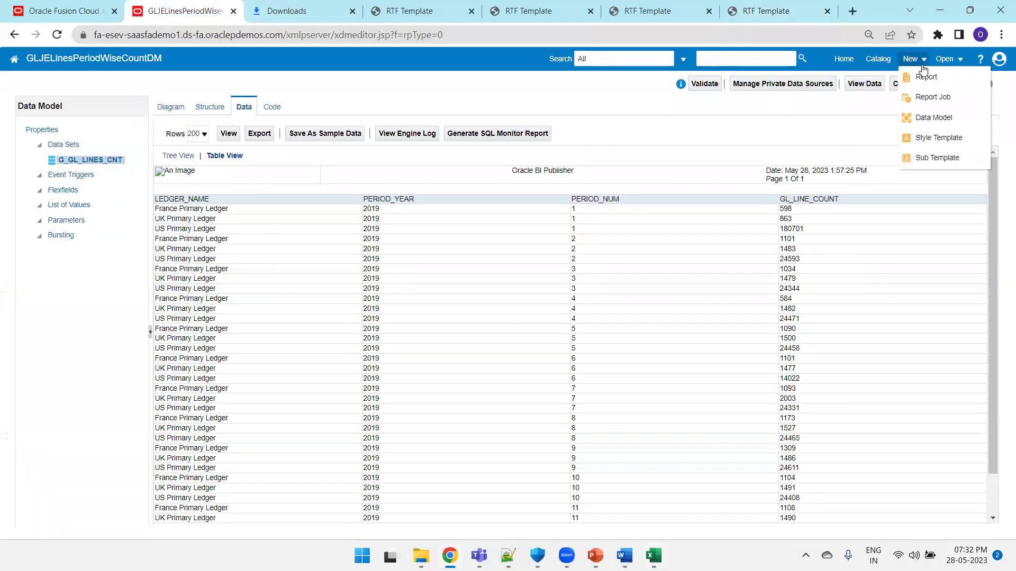
click(957, 84)
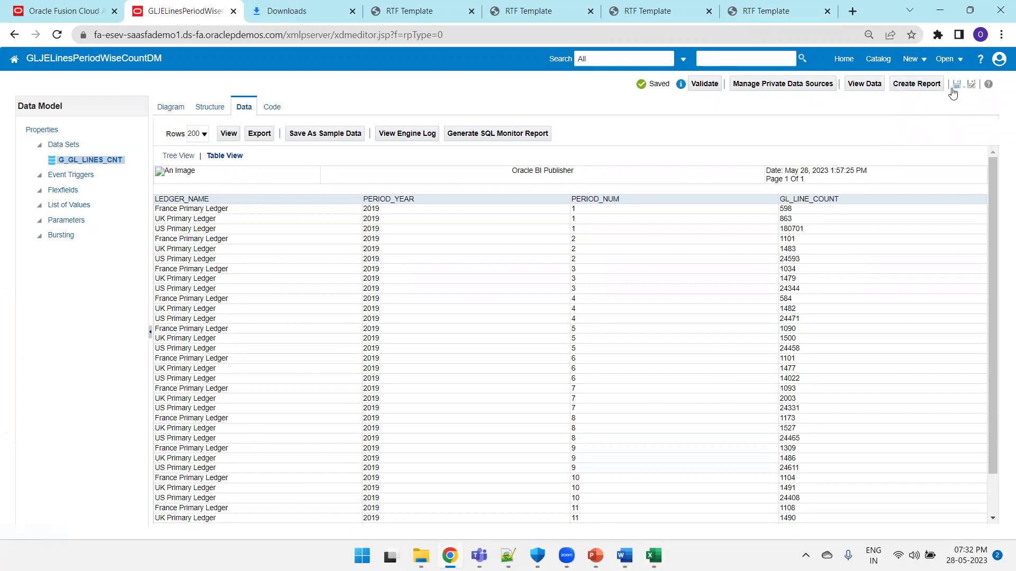
click(920, 86)
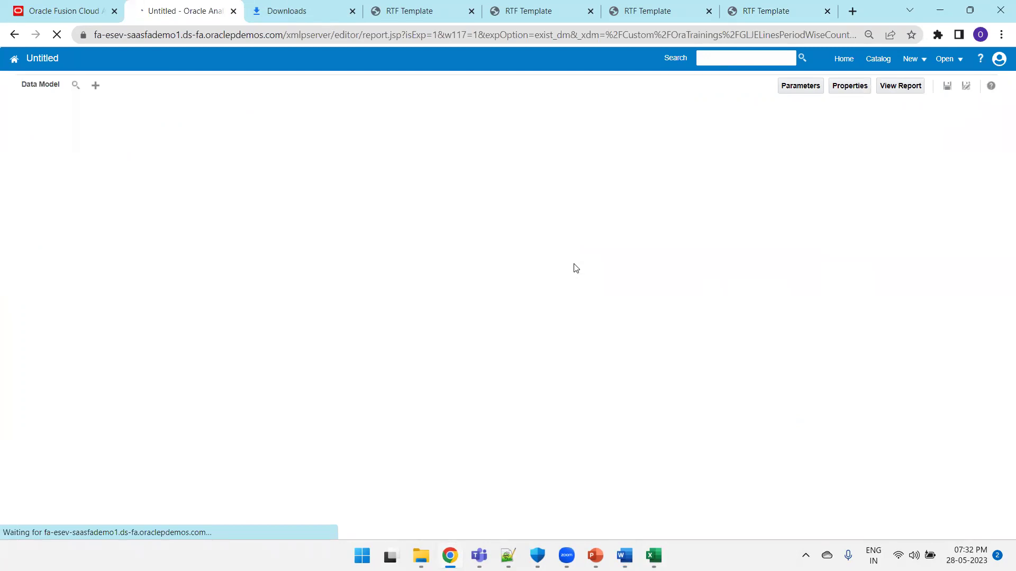
Choose Use Report Editor, finish the wizard, and begin naming the report 'GLJ' in Save As
key(F11)
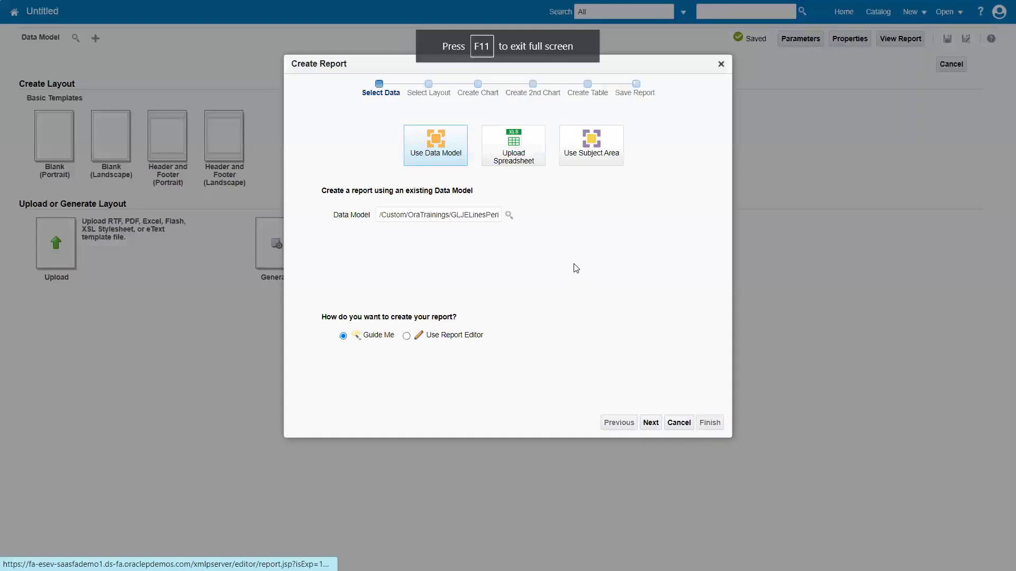
click(407, 336)
click(708, 422)
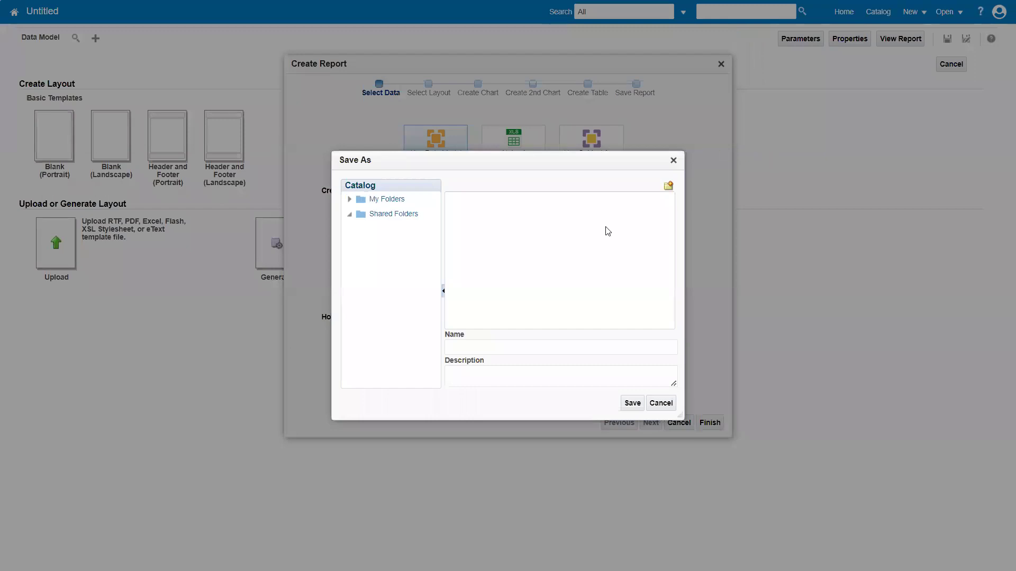
click(500, 349)
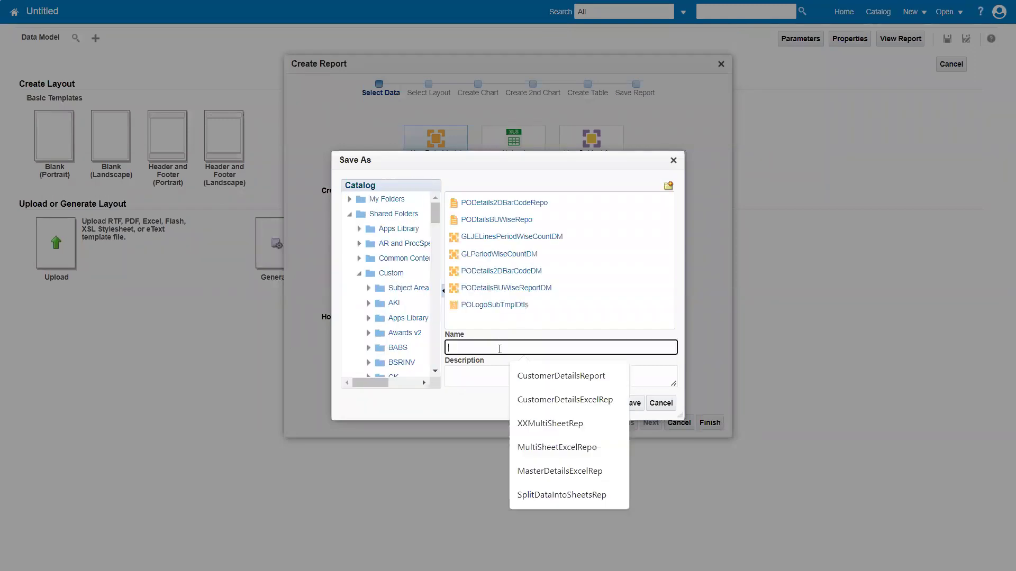
text(GLJ)
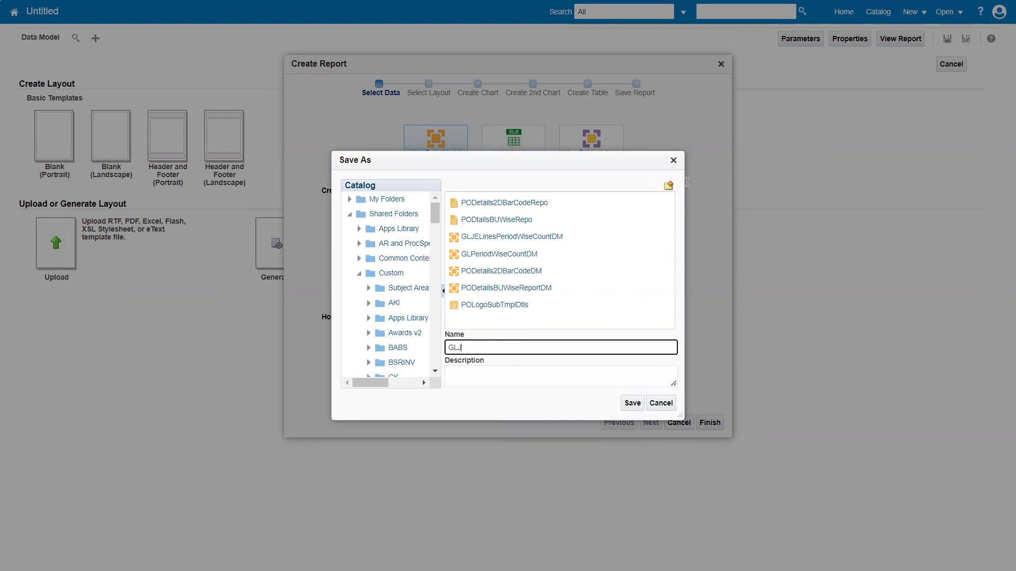
key(F11)
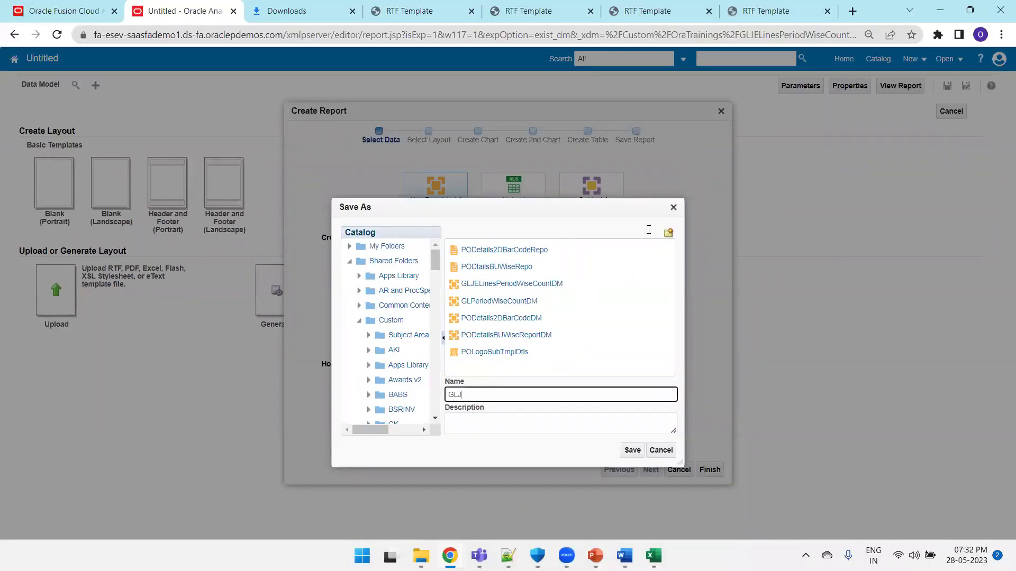
Close the leftover RTF template tabs in Chrome
click(397, 5)
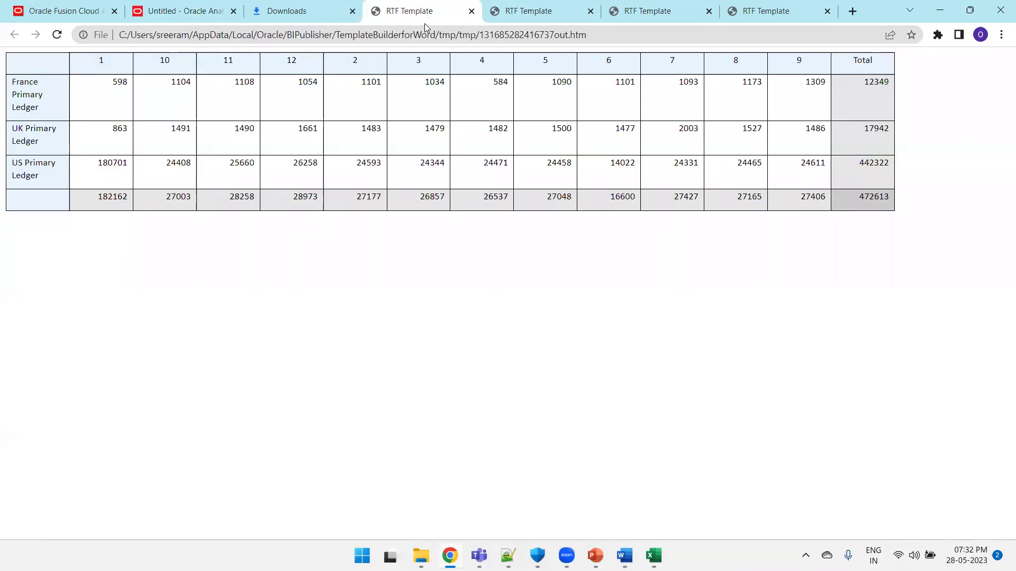
key(ctrl+w)
key(ctrl+w)
key(ctrl+w)
key(ctrl+w)
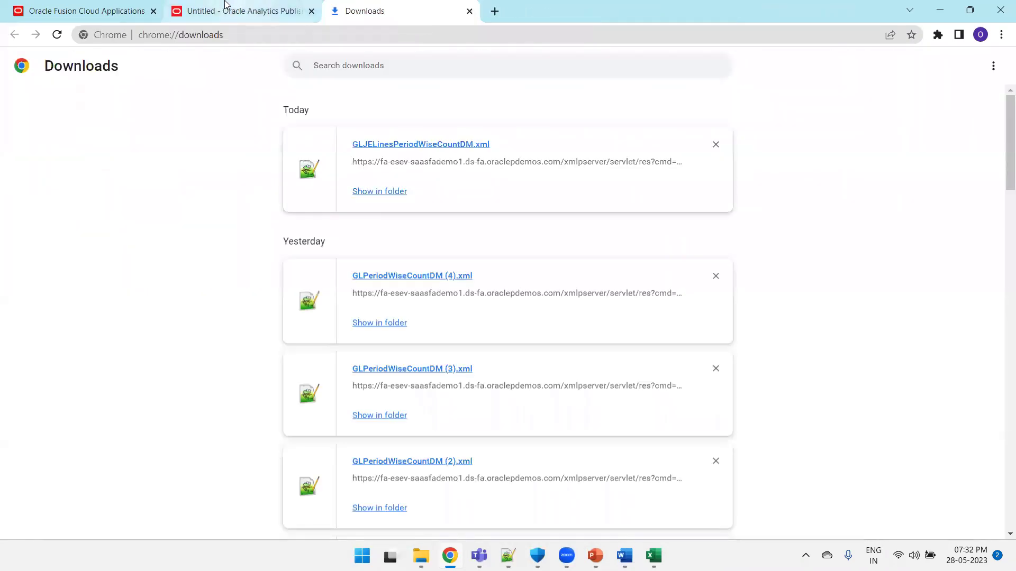
click(256, 10)
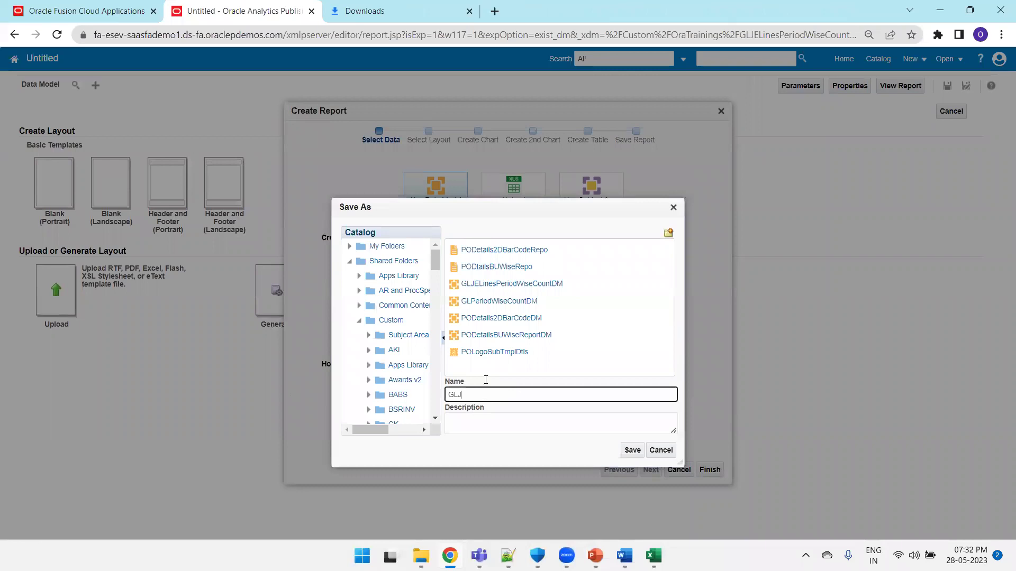
Open the server's Analytics Publisher home in a new tab and choose New > Report
click(82, 9)
key(ctrl+c)
key(ctrl+t)
key(ctrl+v)
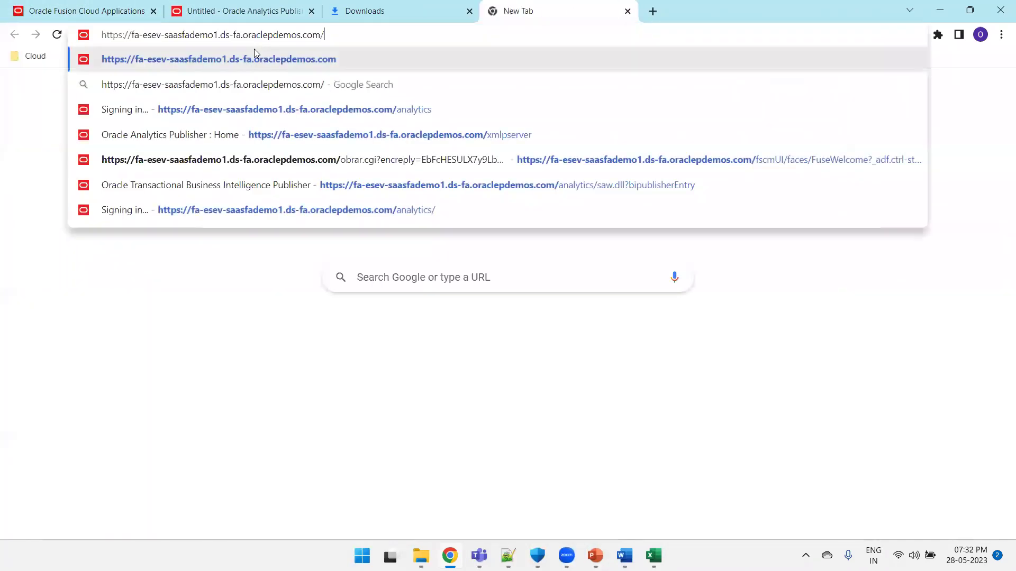
key(Return)
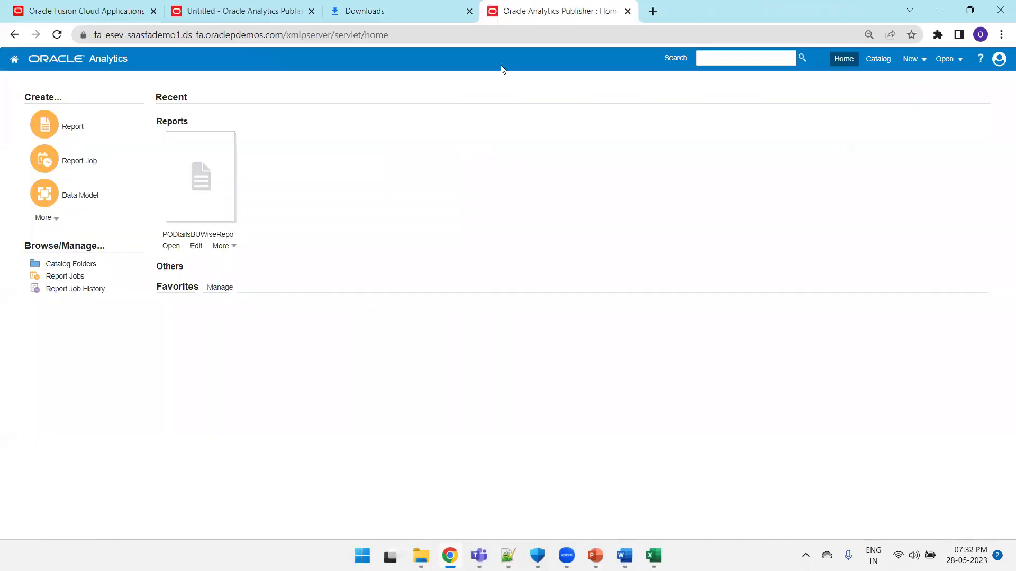
click(922, 59)
click(927, 77)
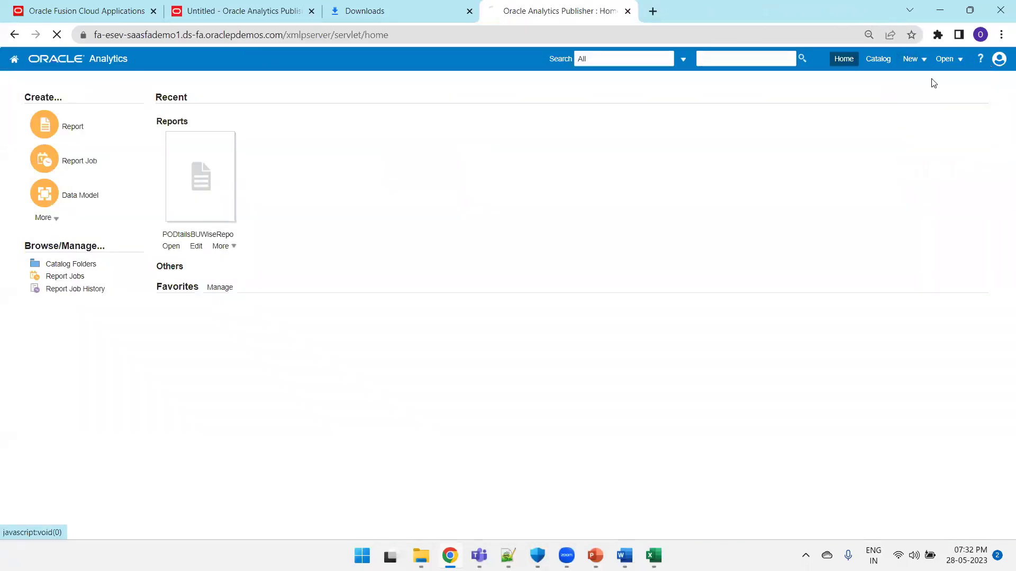
click(218, 5)
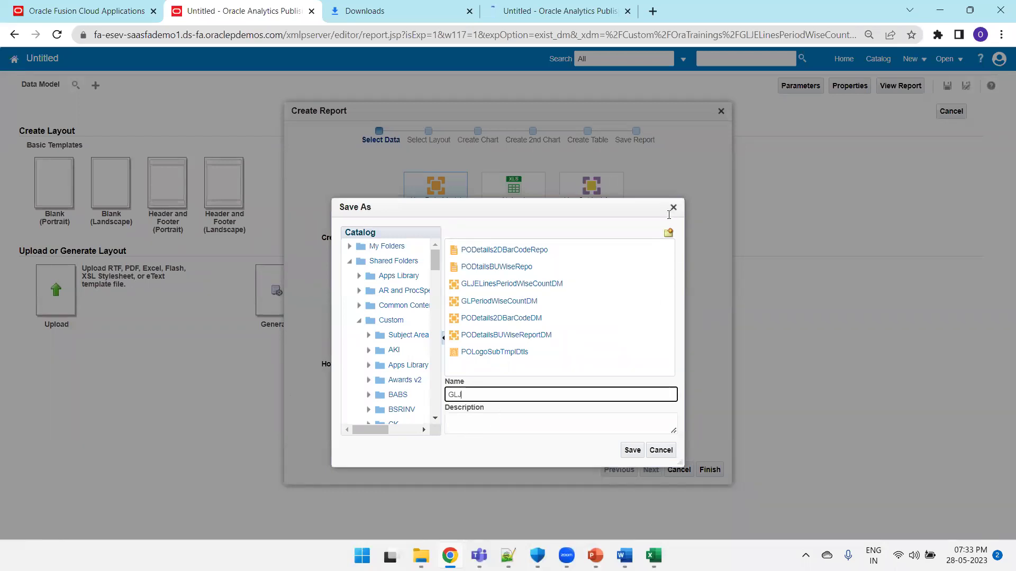
Base the report on GLJELinesPeriodWiseCountDM in the Report Editor and name it 'GLJELinesPeriodWiseCountRepo'
click(564, 6)
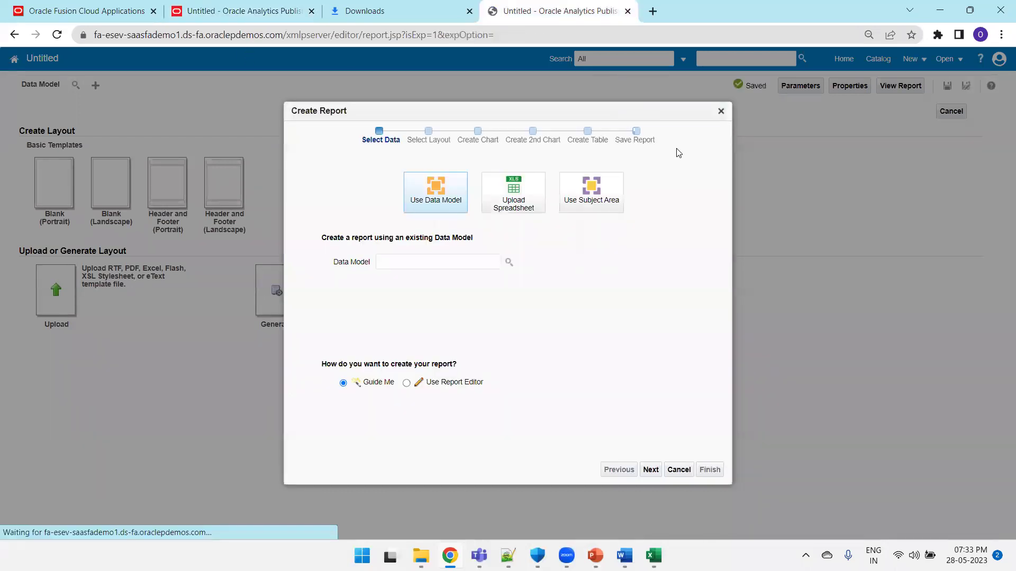
click(509, 261)
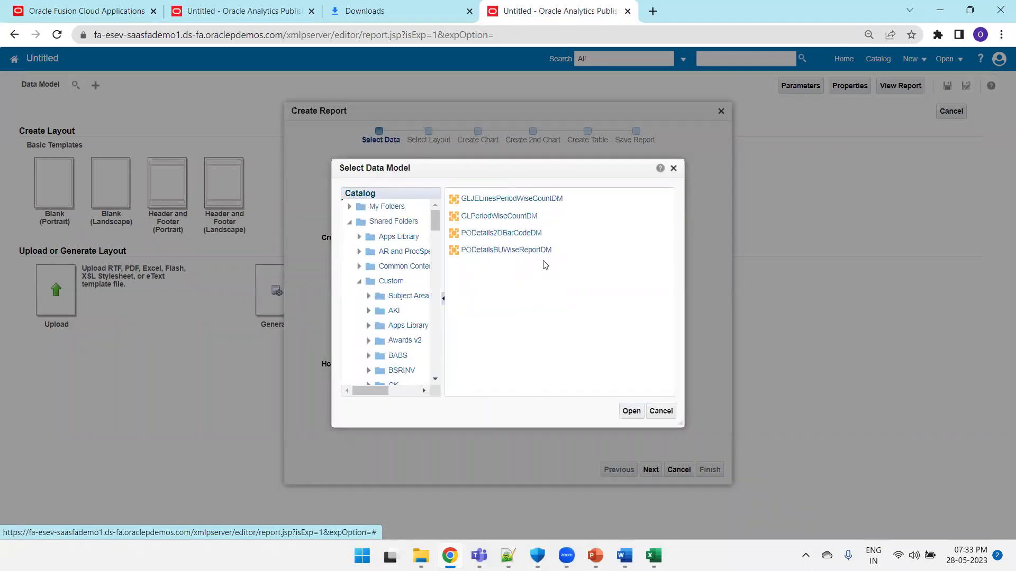
click(481, 203)
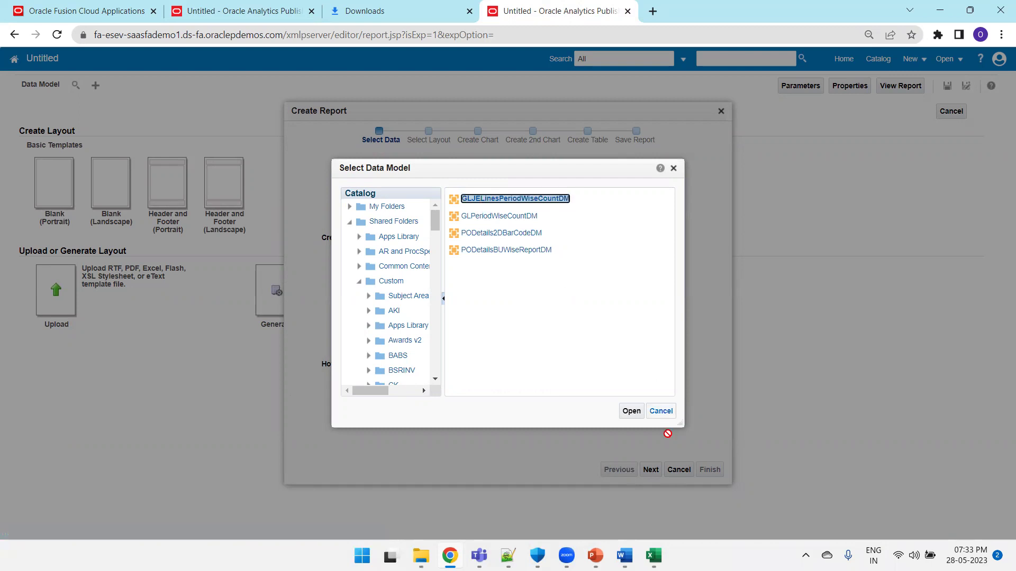
click(637, 415)
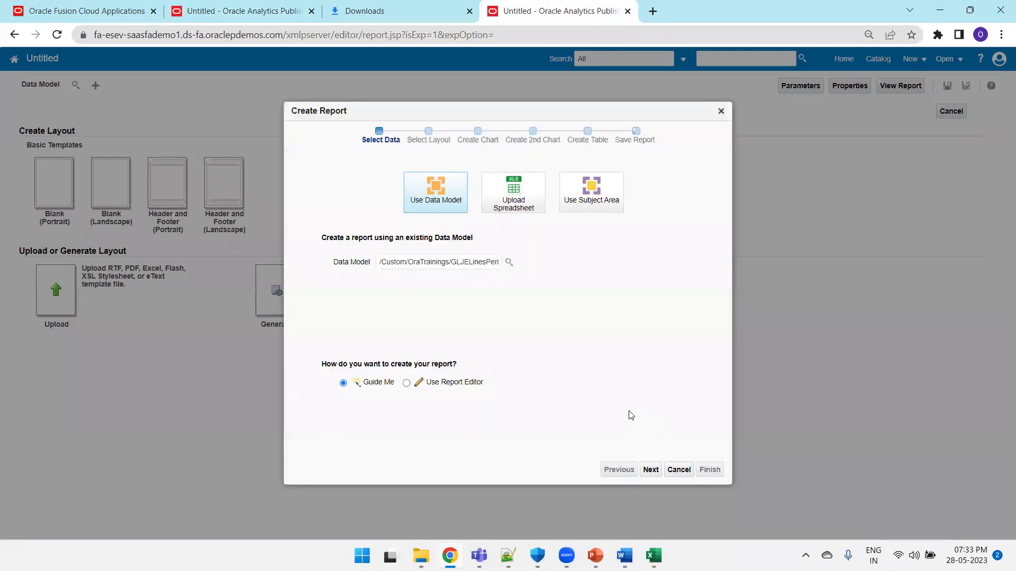
click(407, 383)
click(708, 470)
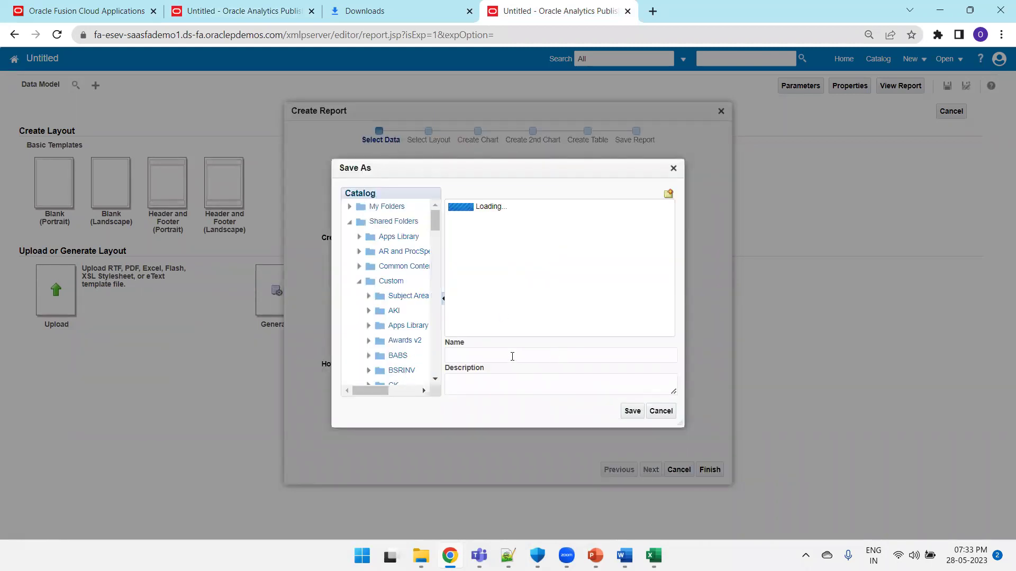
click(511, 356)
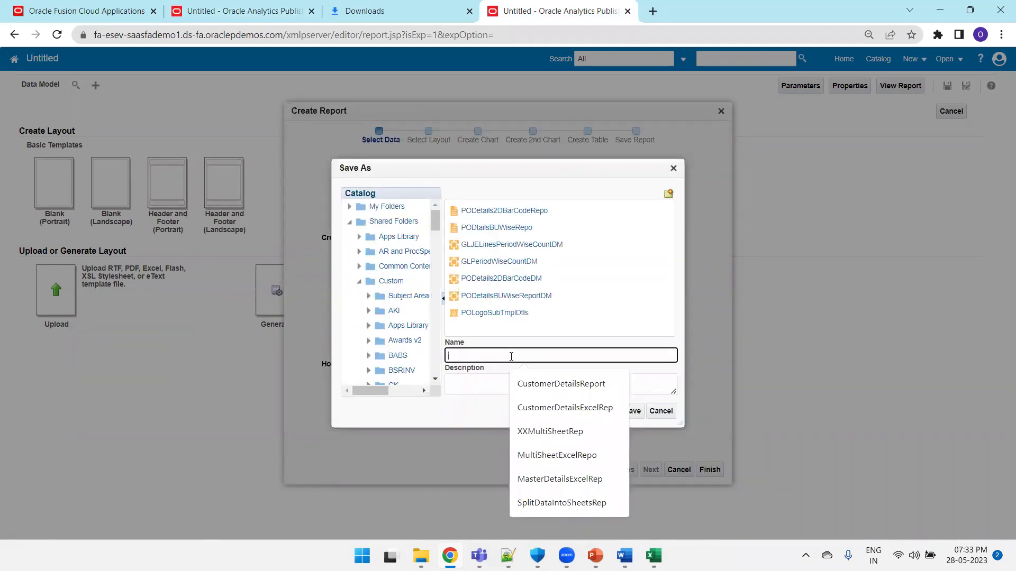
text(GLJELin)
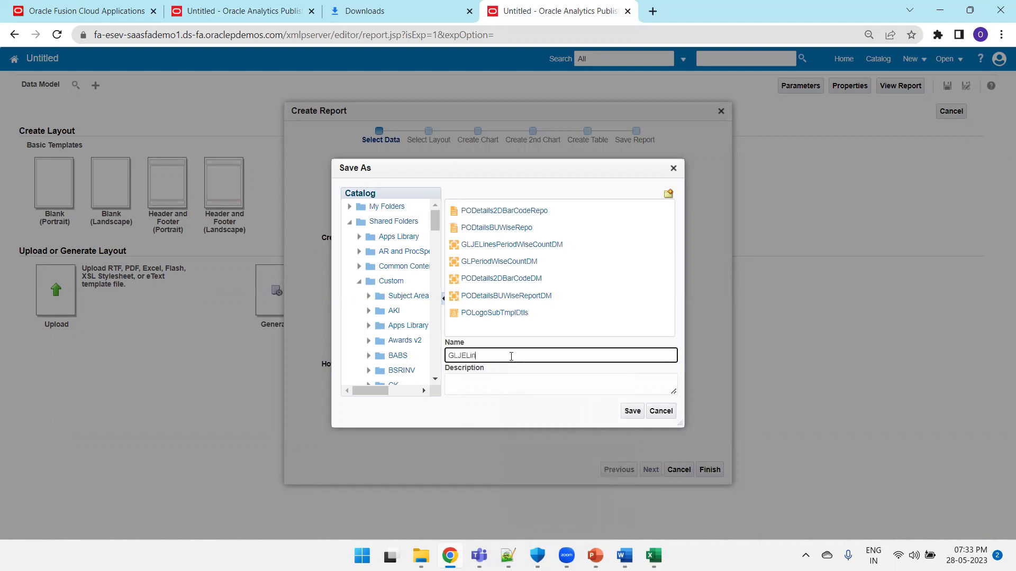
text(esPeriodWiseCountRepo)
Close the older untitled report tab and switch to the Fusion Cloud tab
click(283, 4)
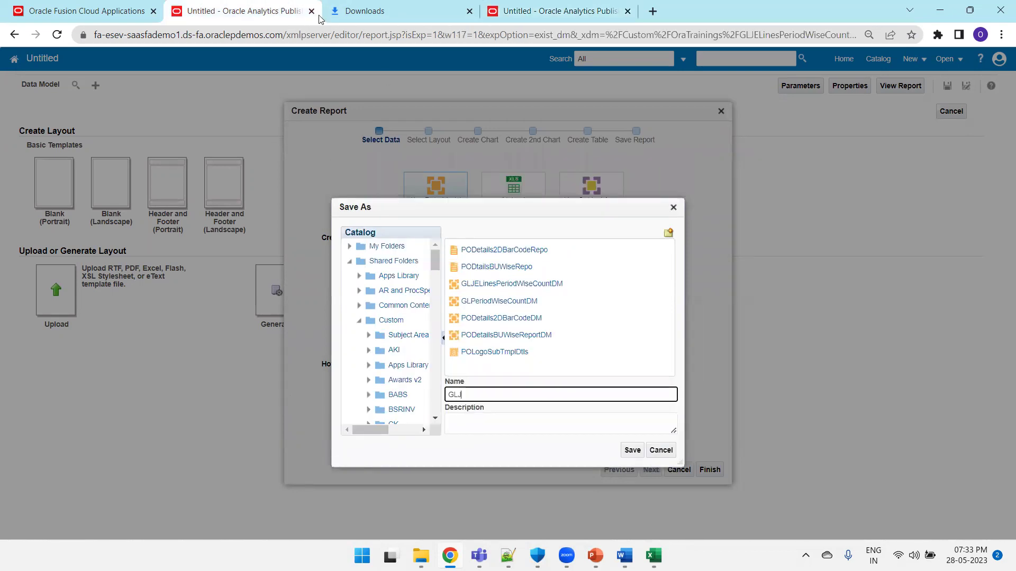
click(503, 13)
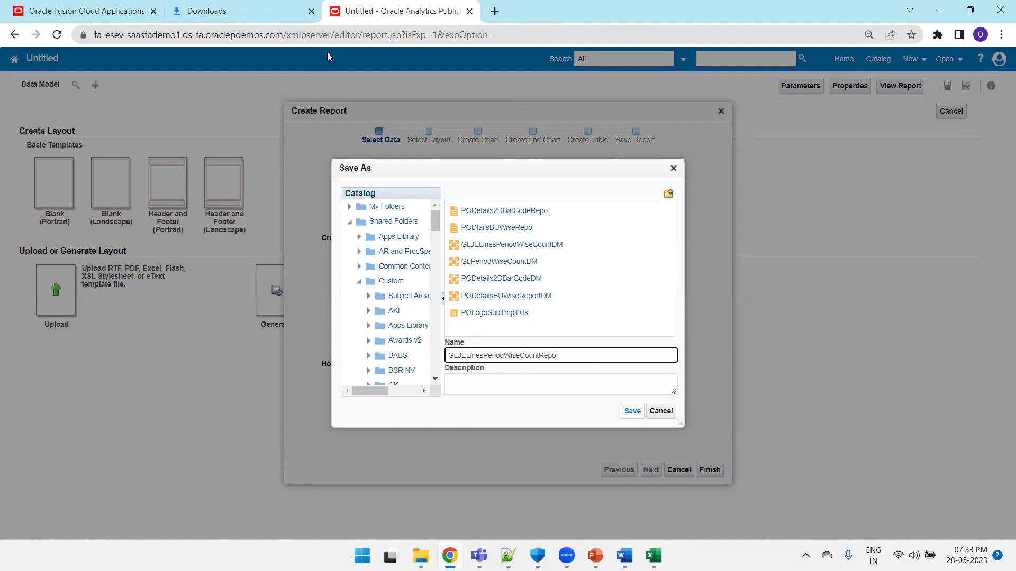
click(18, 5)
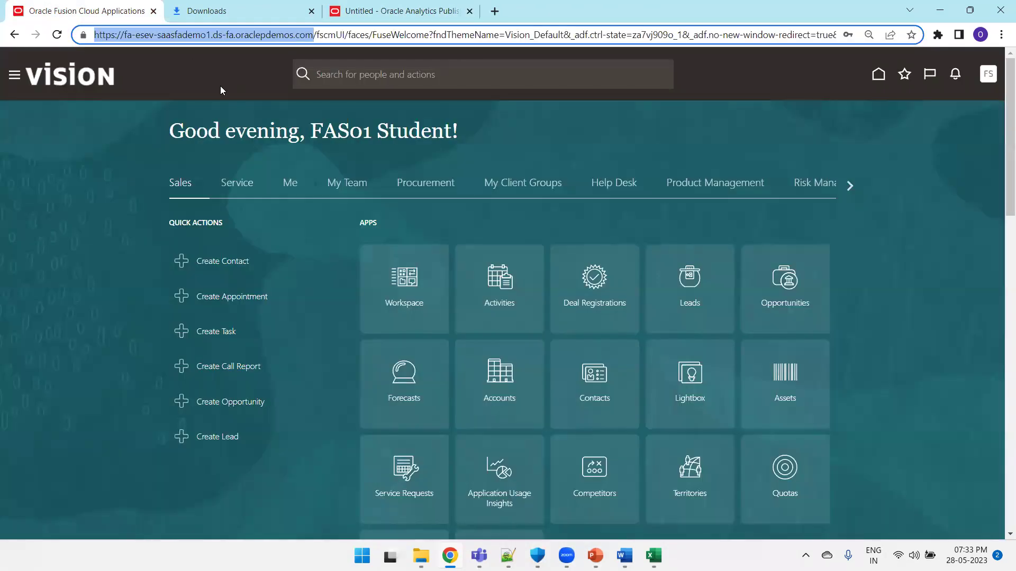
Open Analytics Publisher home in a new tab, then reload the untitled report page
key(ctrl+t)
key(ctrl+v)
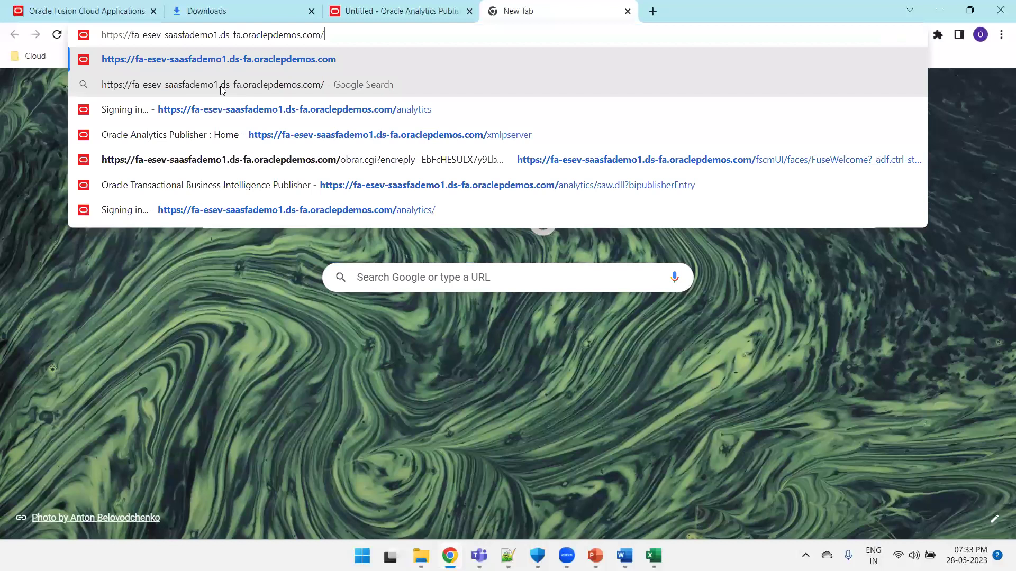
click(338, 135)
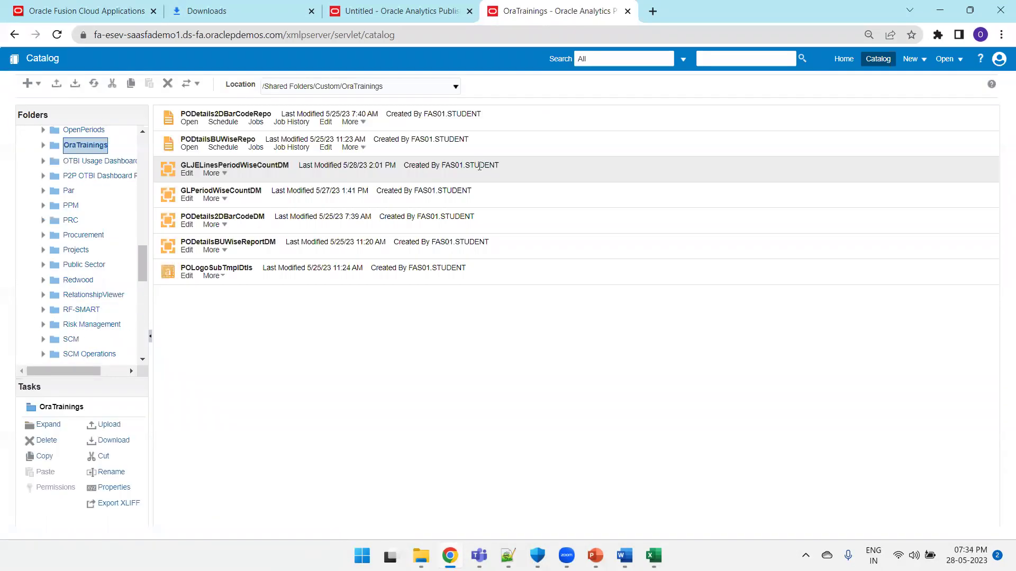
click(354, 13)
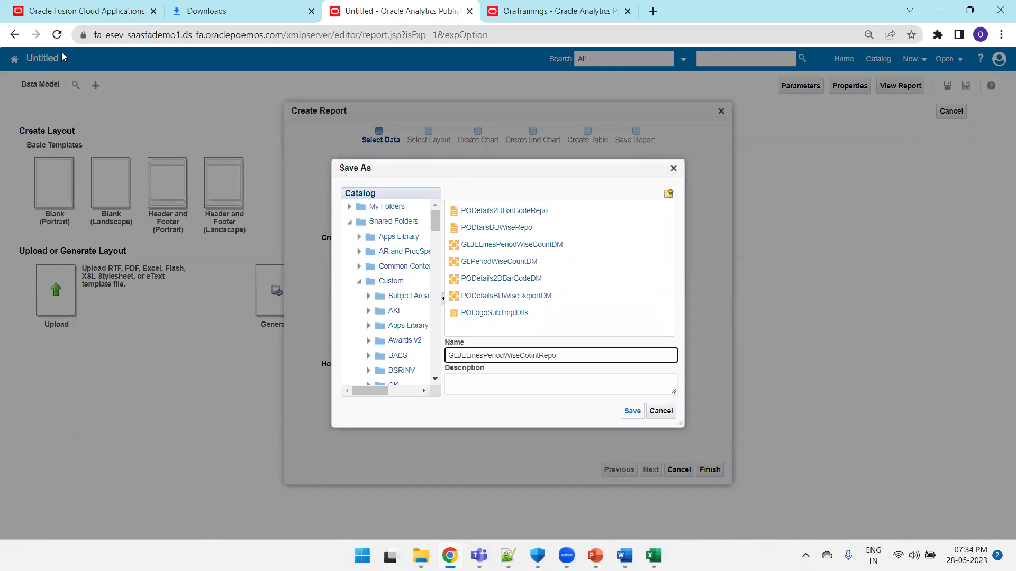
click(57, 34)
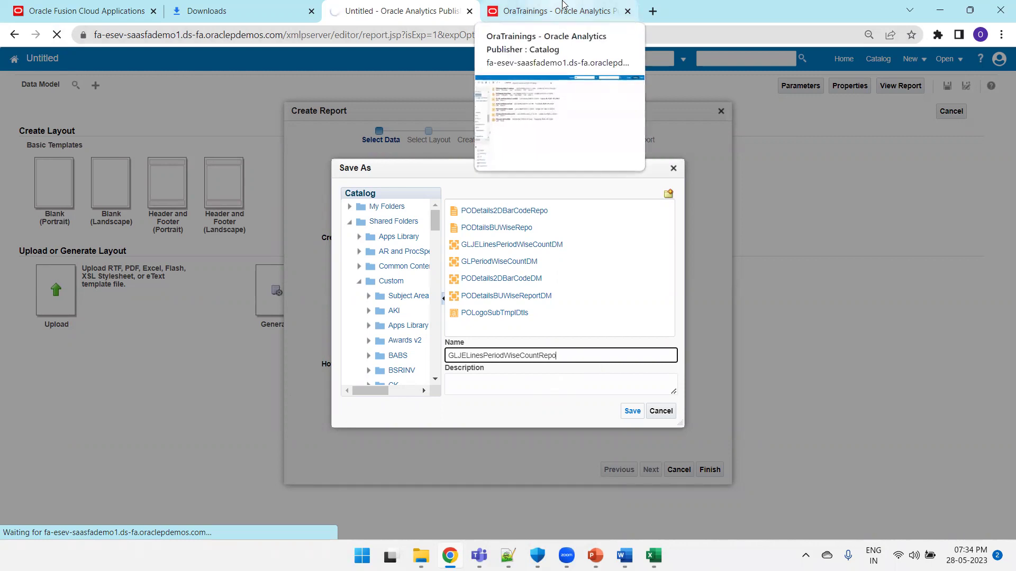
Close the untitled report tab, open the New menu, reload the catalog, and wait out the unresponsive page
click(563, 4)
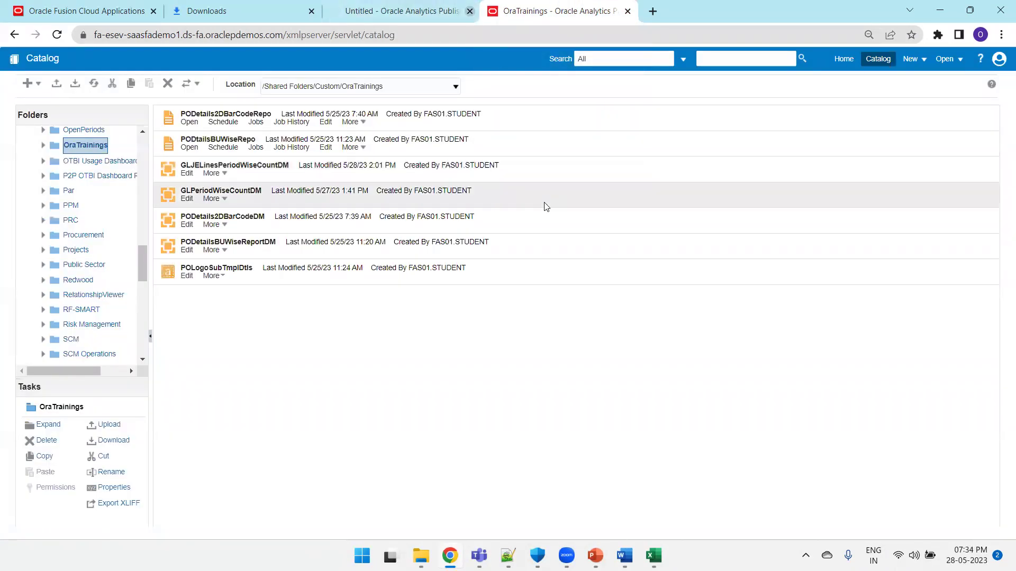
click(469, 11)
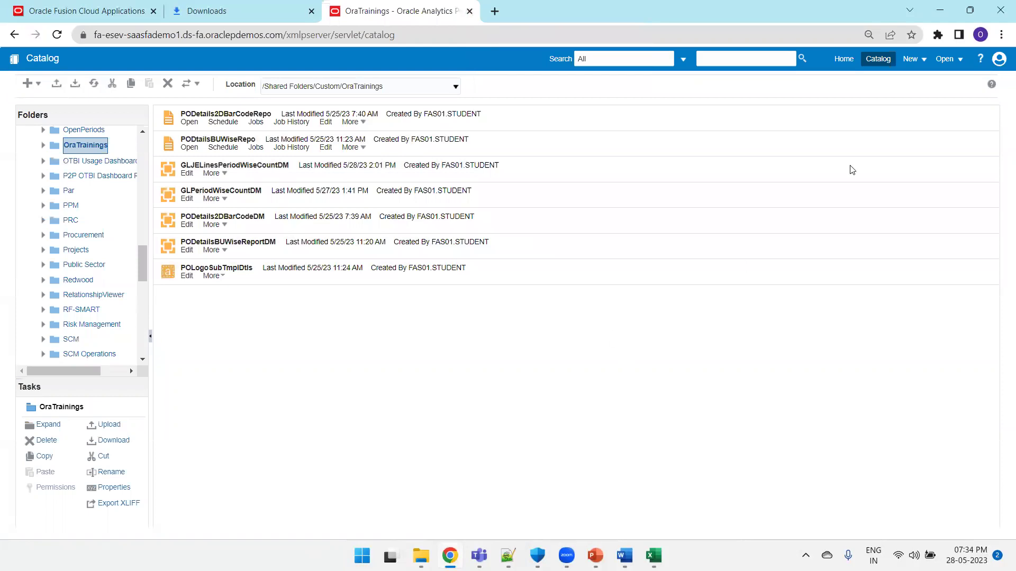
click(923, 66)
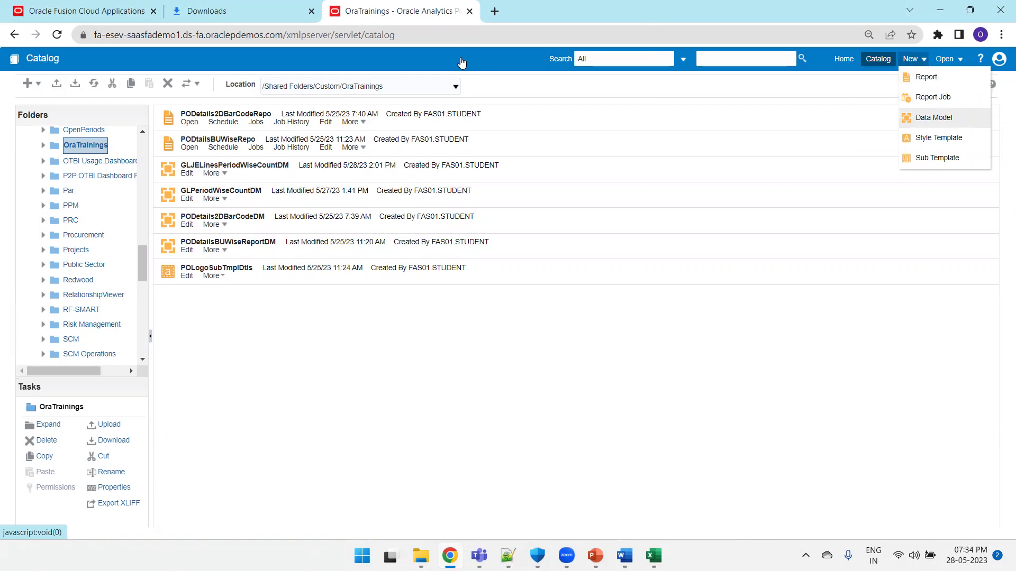
click(435, 31)
key(Return)
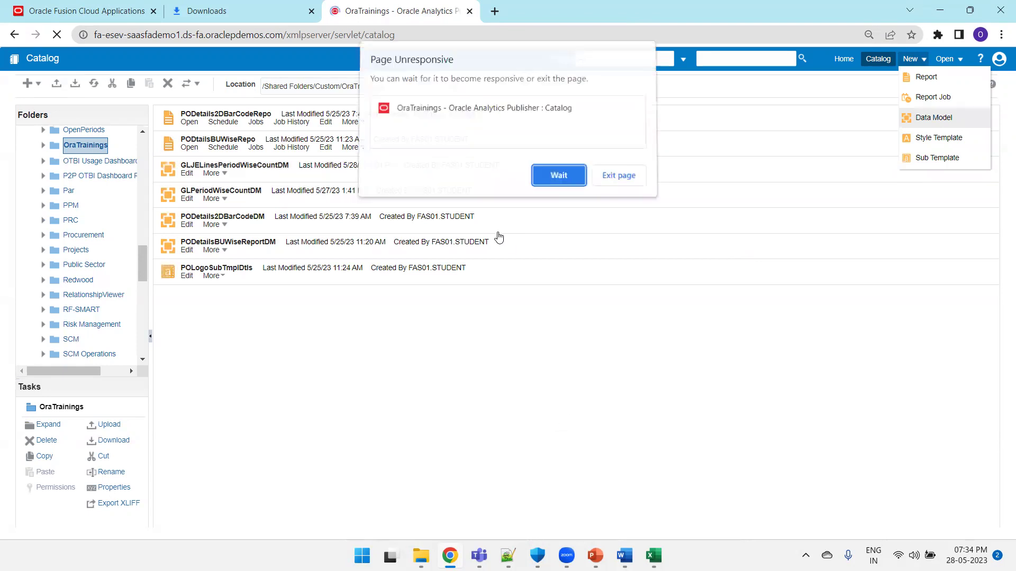
click(550, 180)
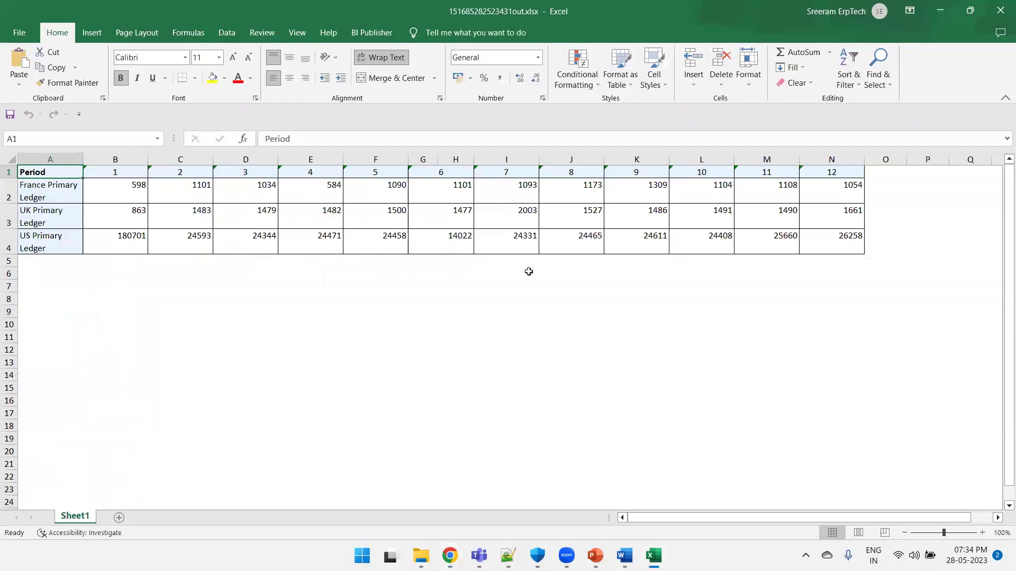
Leave the Excel pivot preview and bring the GLJELinesPeriodWiseCountTMPL.rtf template back into view
key(alt+Tab)
key(alt+Tab)
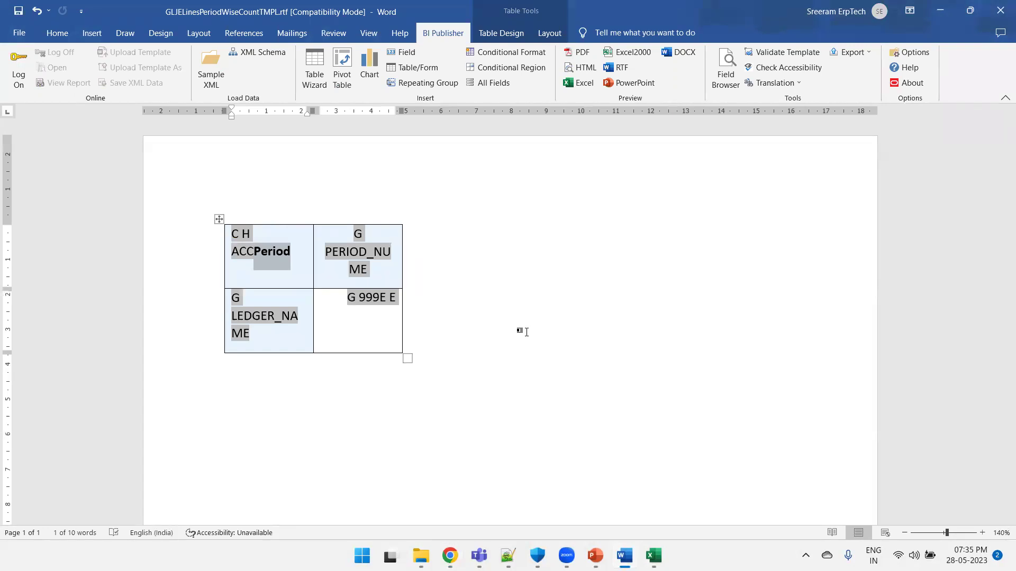
Select the 999E count field in the pivot table, then bring up GLJELinesPeriodWiseCountDM.xml in Notepad++
click(365, 305)
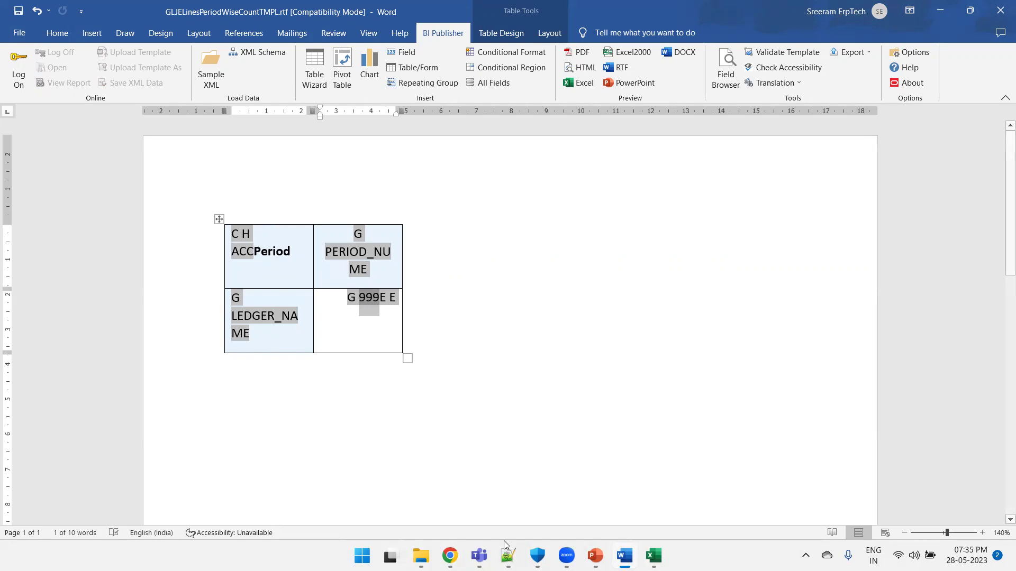
key(alt+Tab)
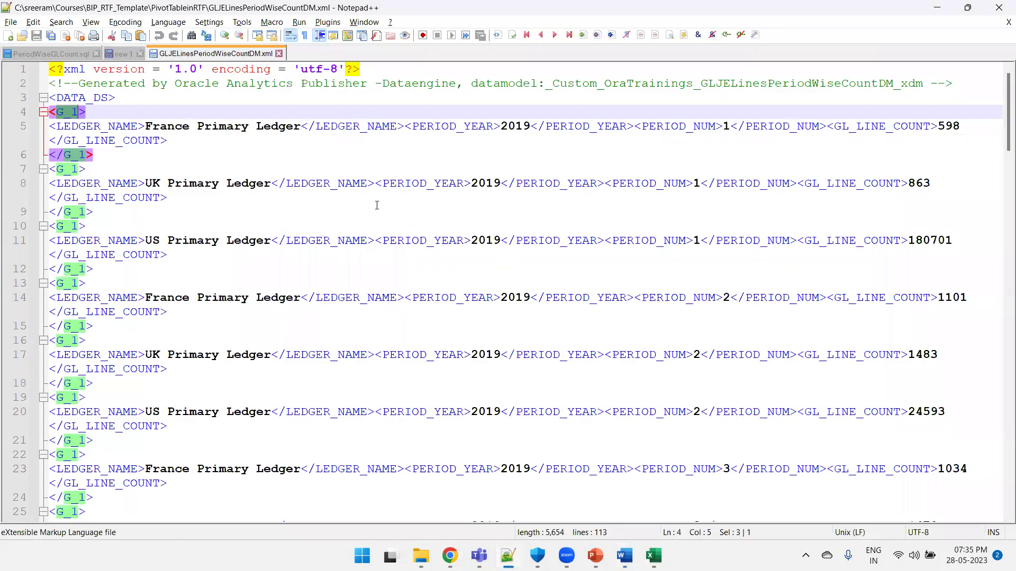
Check the first France Primary Ledger data row in the XML, then return to the Word template
click(197, 126)
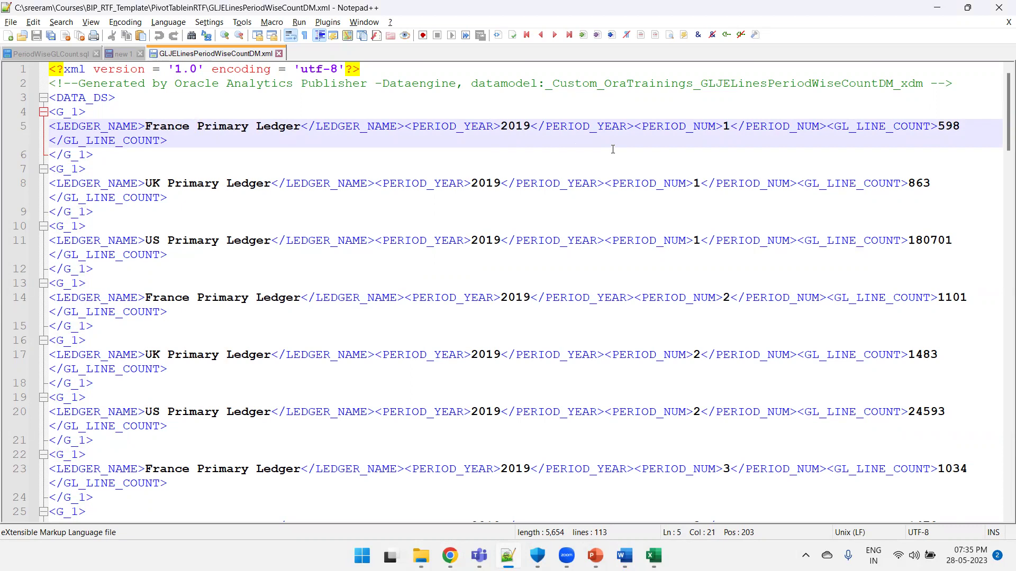
key(alt+Tab)
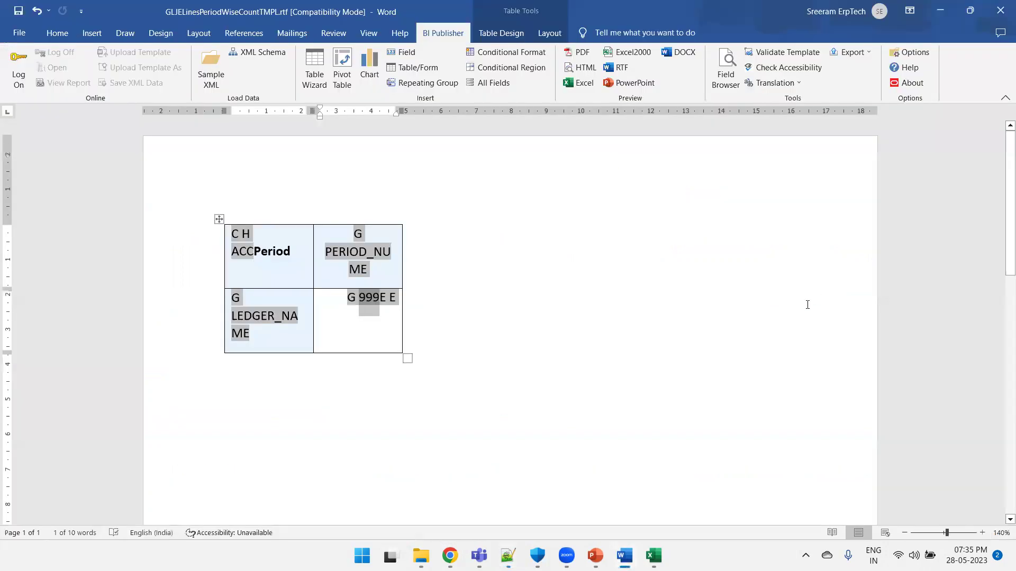